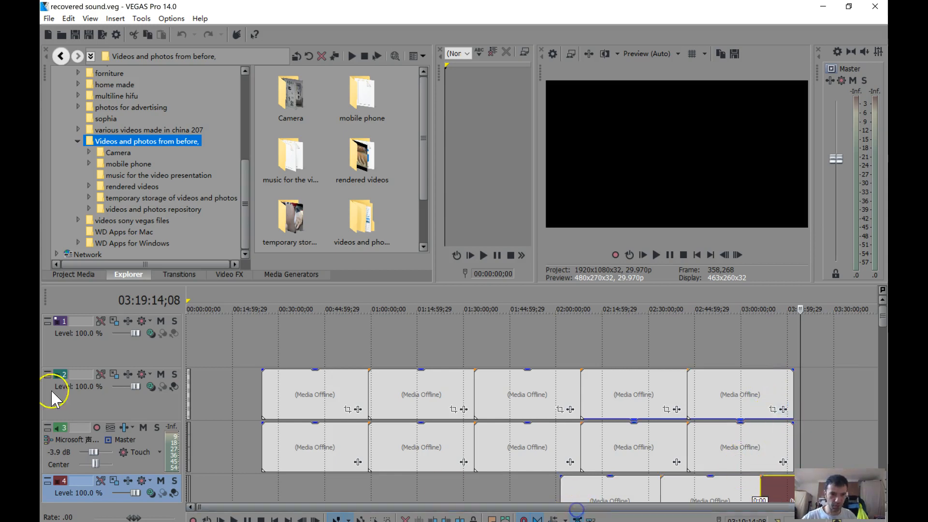
- Add the second video from the Dropbox folder "final files2" to tracks 2 and 3 at about 03:30:00;00, after the offline clips
left_click_drag(197, 507, 458, 507)
left_click_drag(515, 508, 477, 488)
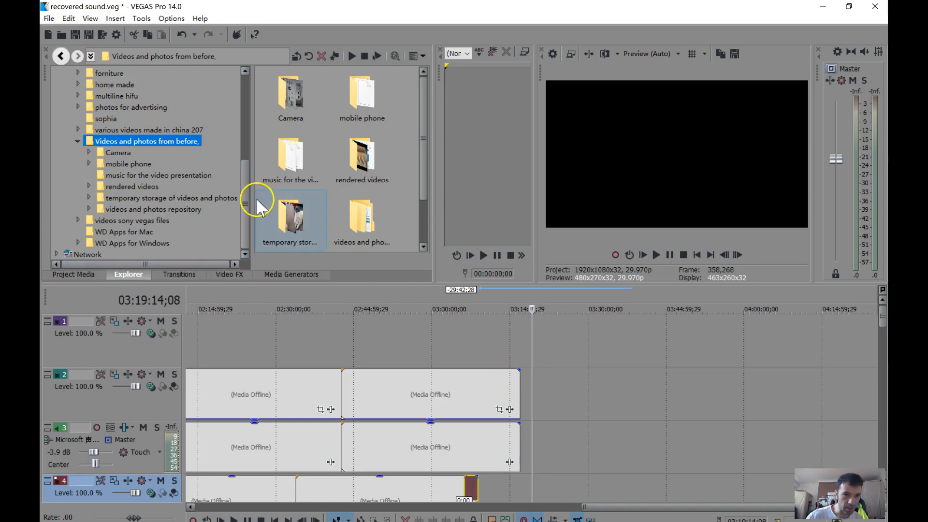
left_click_drag(244, 201, 247, 151)
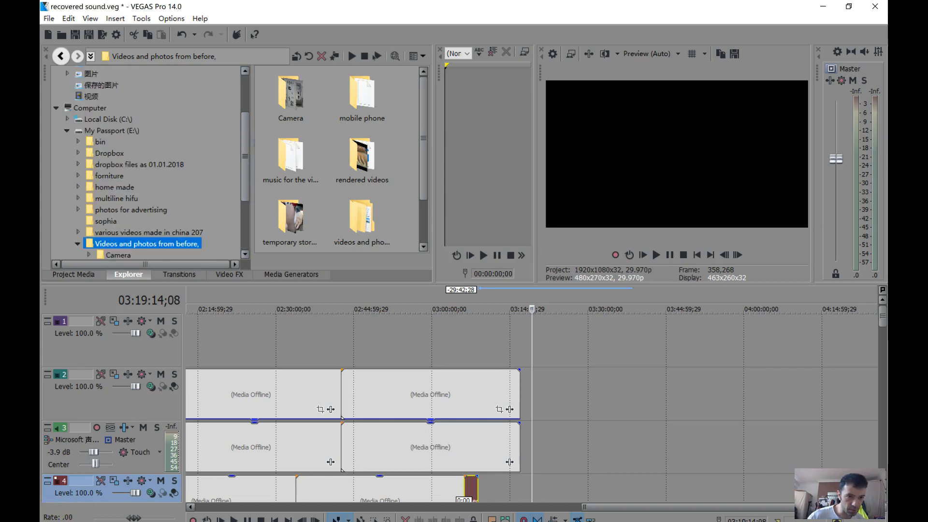
left_click(288, 87)
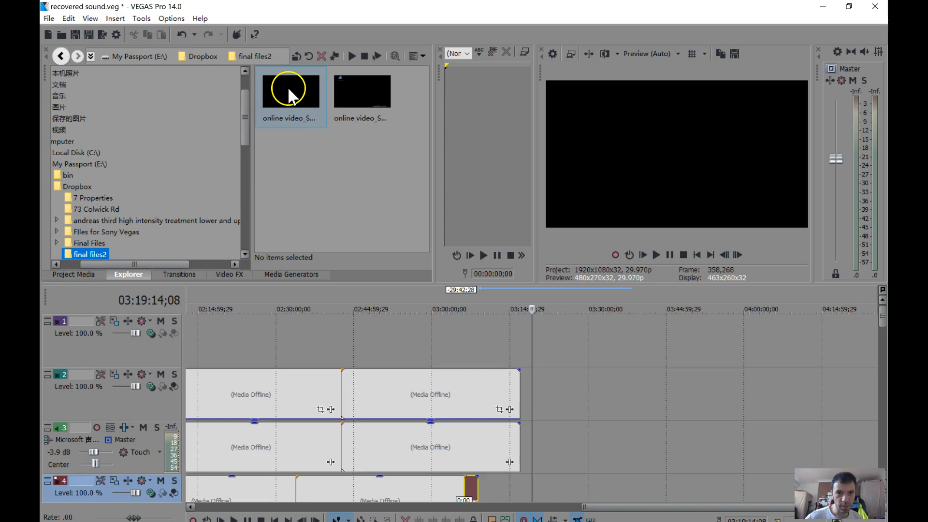
left_click(394, 98)
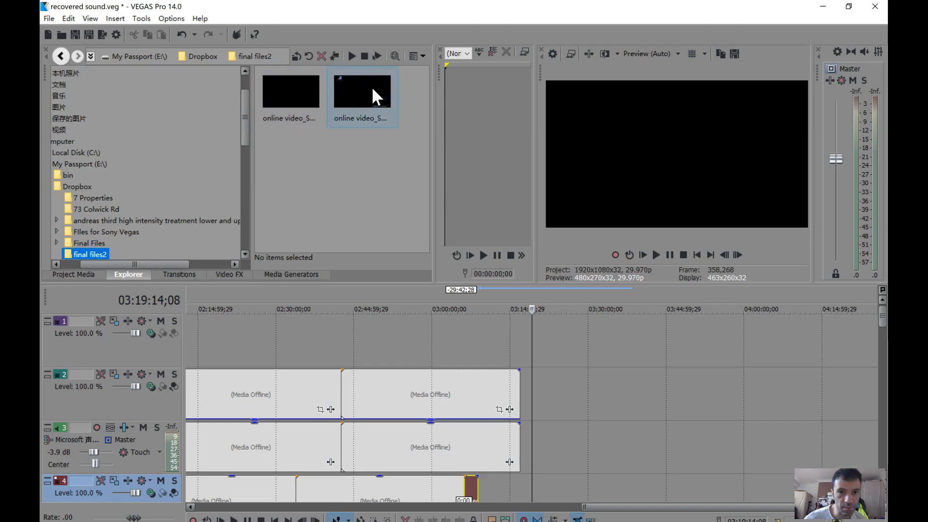
left_click_drag(300, 92, 592, 403)
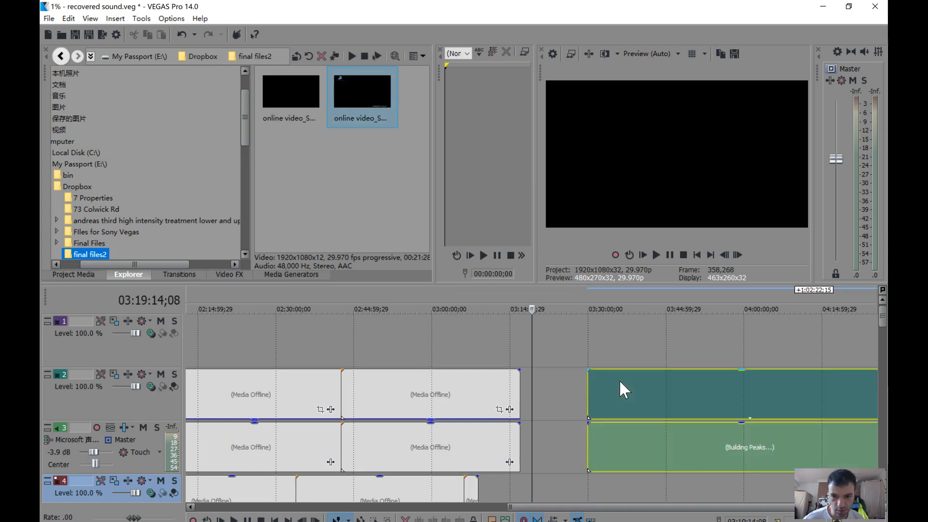
- Preview the added video at several points along its length to find the section that needs cutting near its end
left_click(690, 292)
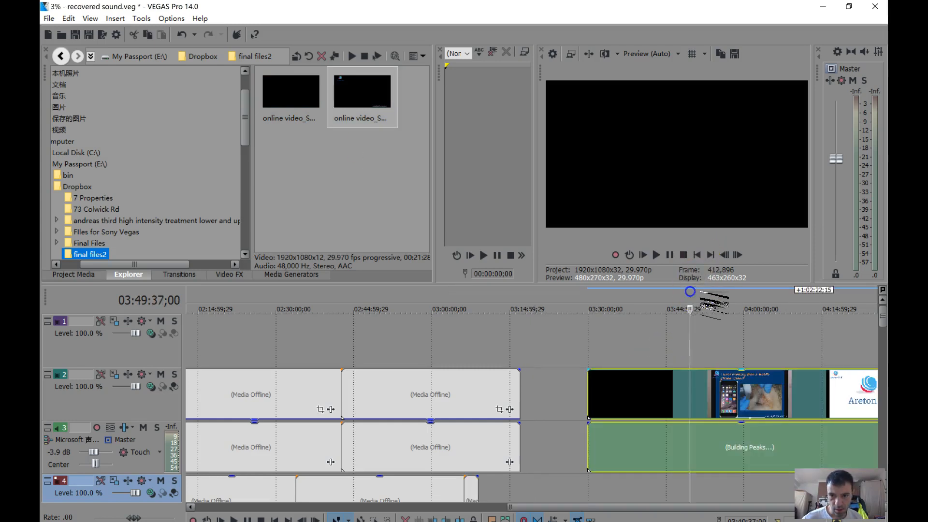
double_click(377, 507)
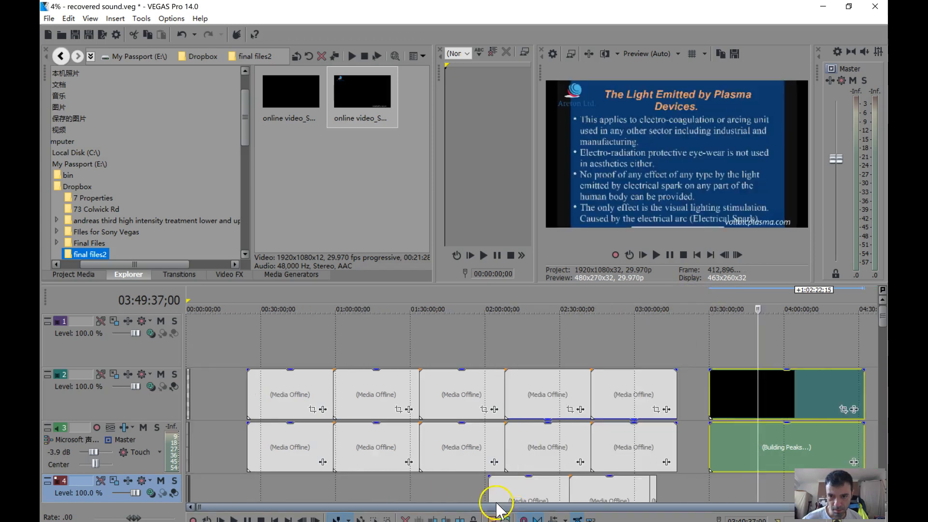
left_click(846, 305)
left_click_drag(846, 307, 740, 308)
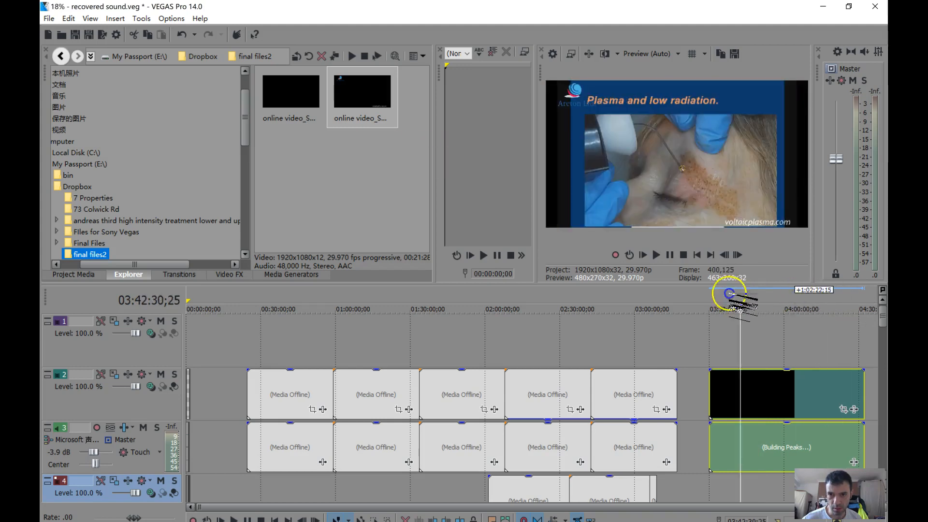
left_click(730, 293)
left_click(718, 293)
left_click(844, 306)
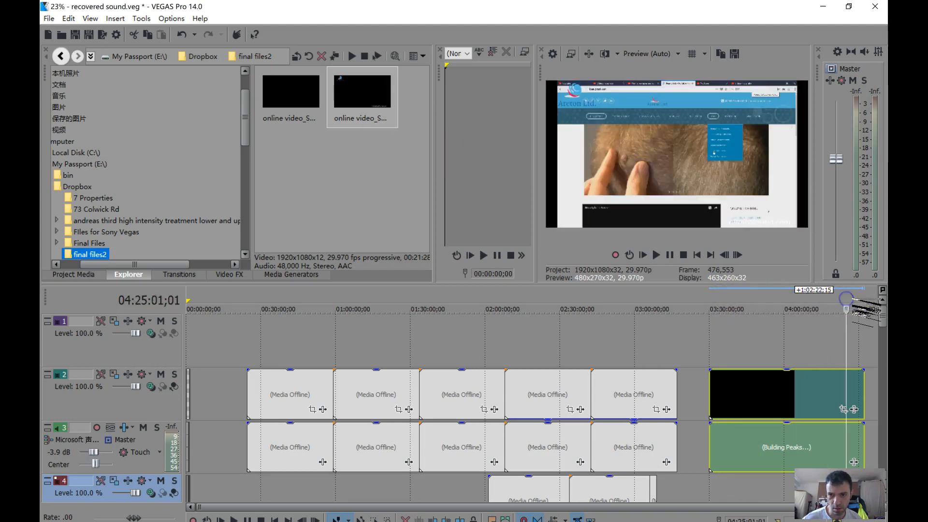
left_click(852, 307)
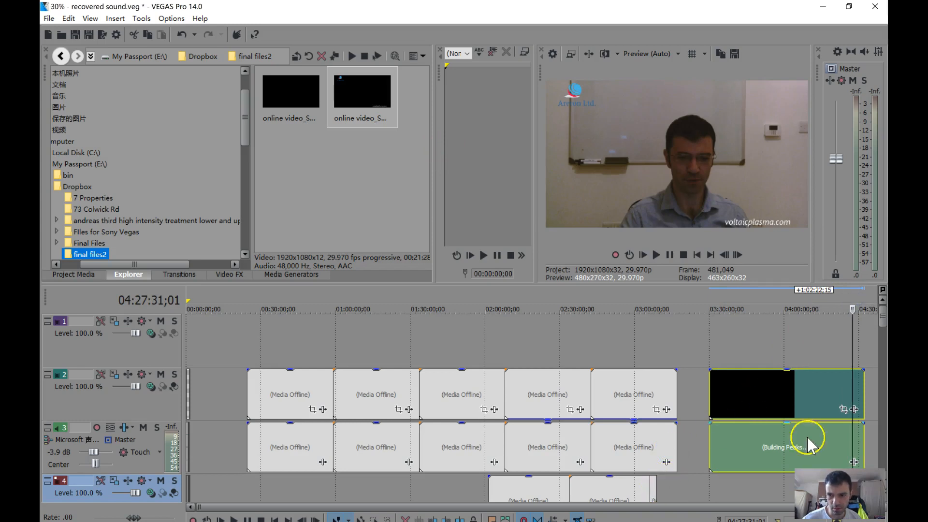
left_click(858, 308)
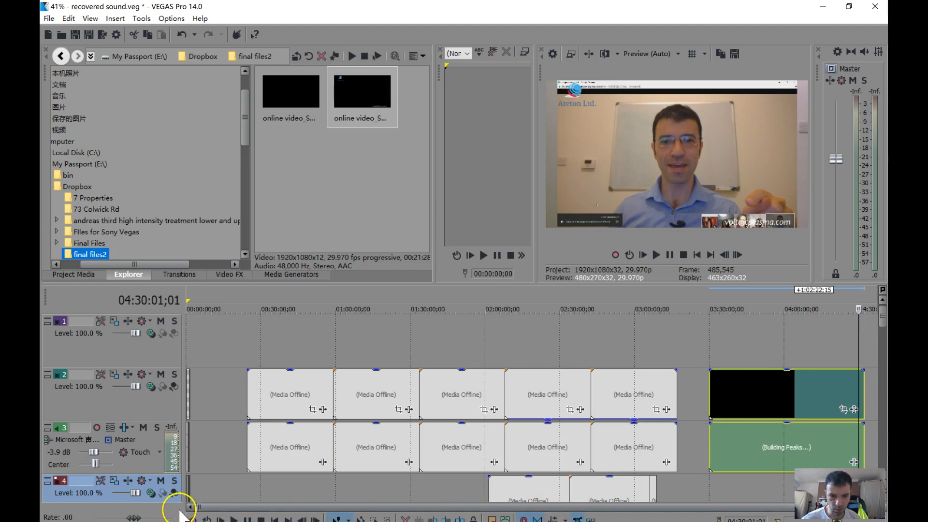
- Split the added video together with its audio at 04:25:36;00
left_click_drag(203, 506, 550, 506)
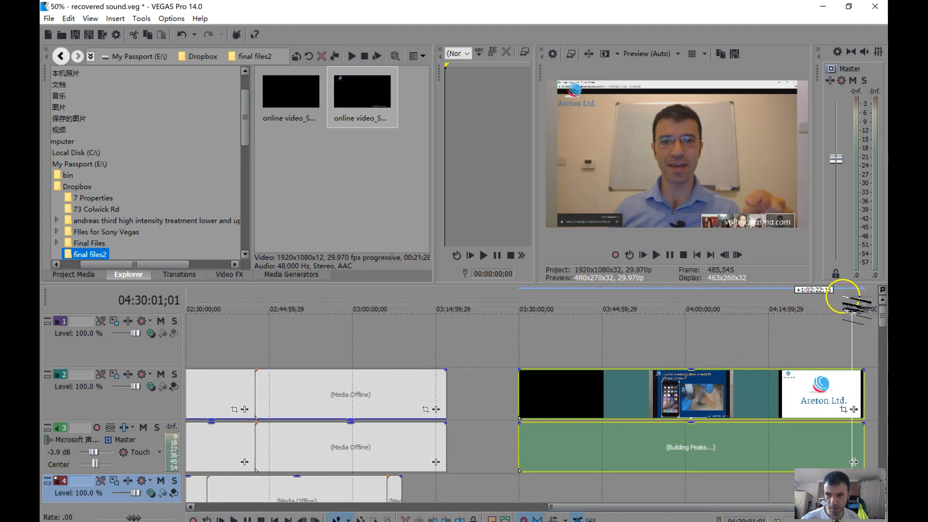
left_click(818, 298)
left_click(827, 302)
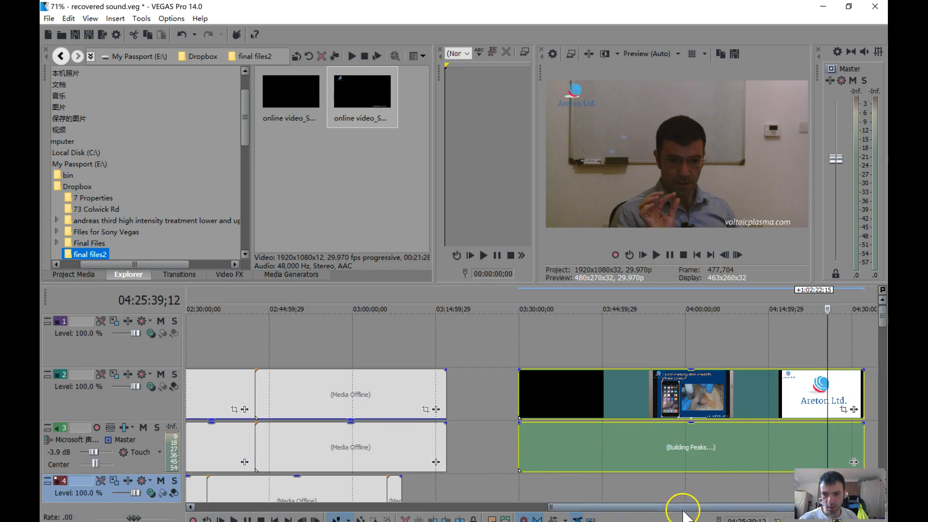
left_click_drag(586, 507, 637, 508)
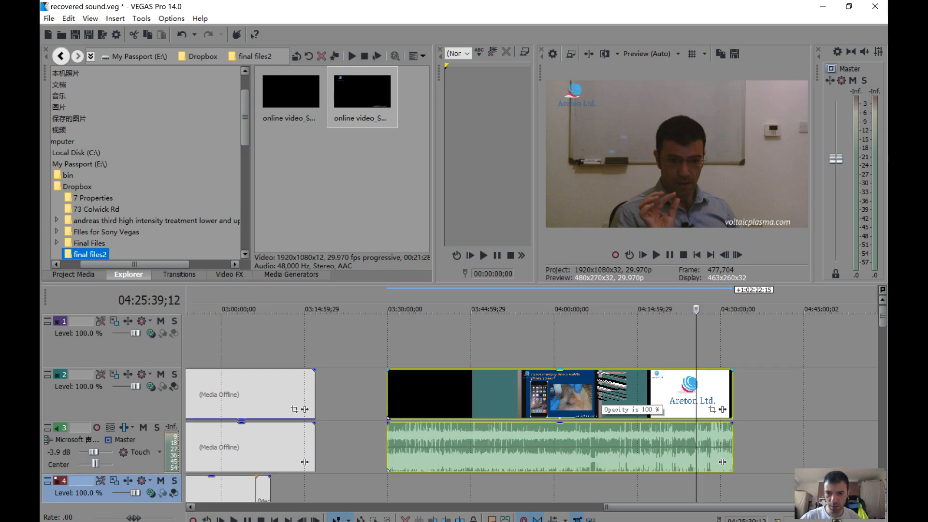
scroll(681, 353, "up", 2)
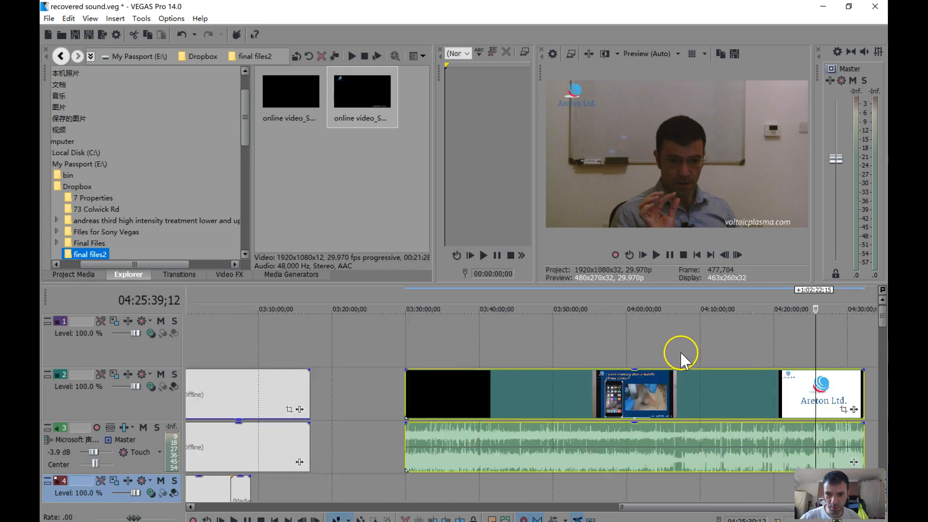
scroll(679, 356, "up", 4)
left_click(582, 297)
left_click_drag(582, 297, 601, 295)
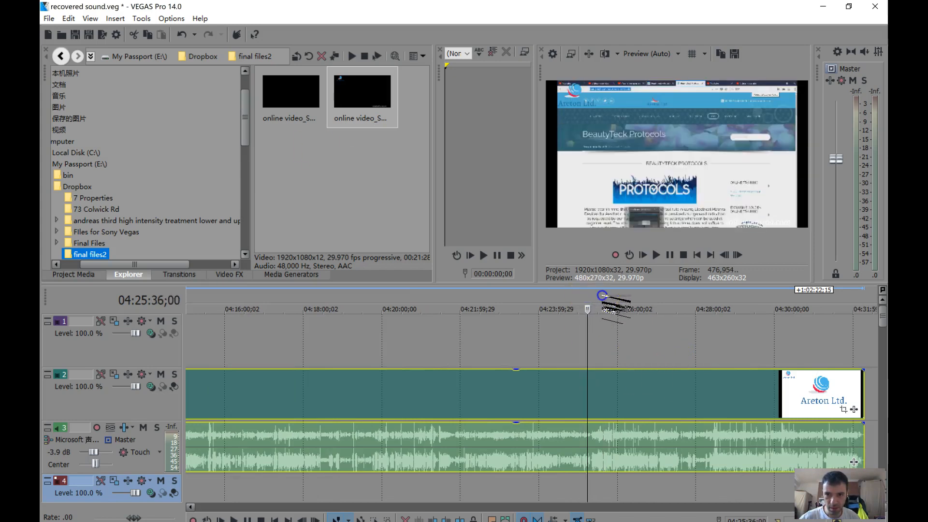
scroll(606, 300, "up", 2)
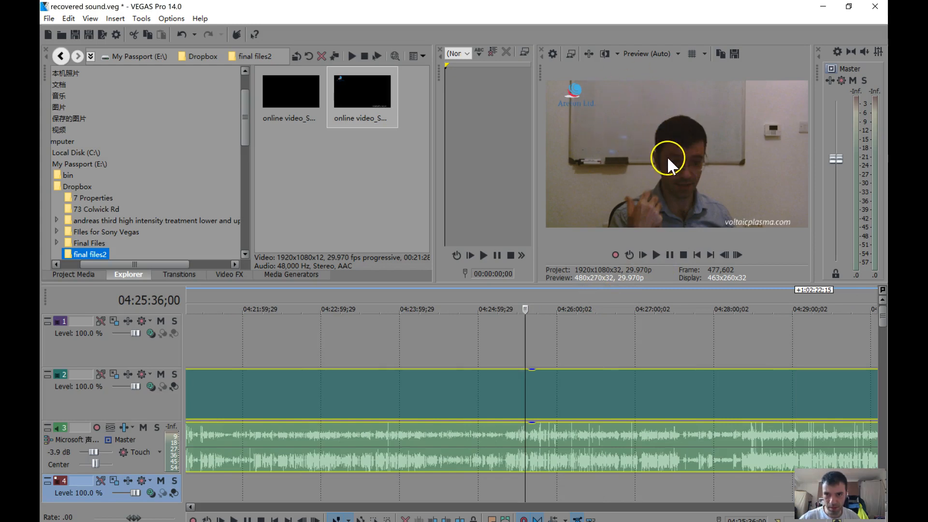
right_click(524, 400)
left_click(523, 400)
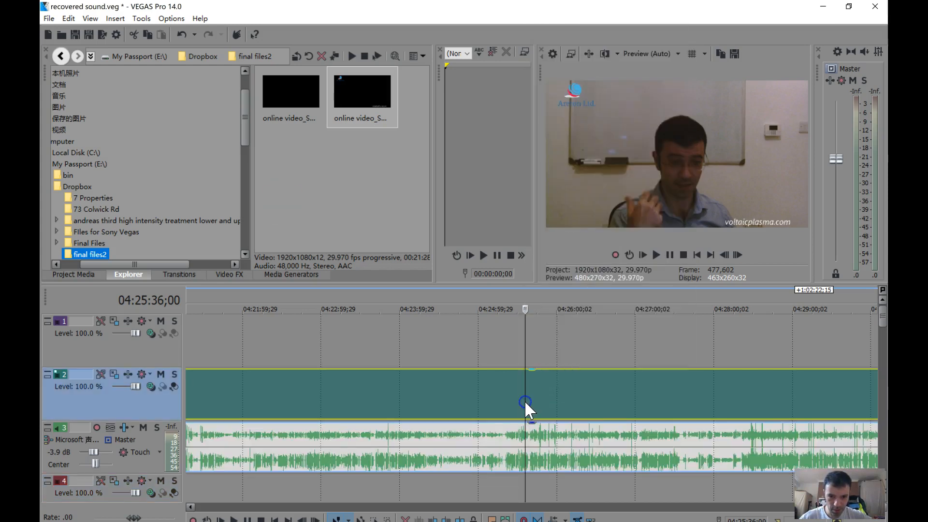
key("s")
- Scan the segment after the cut, from about 04:25:36 to 04:29:36, to find where the camera shot changes
left_click(550, 401)
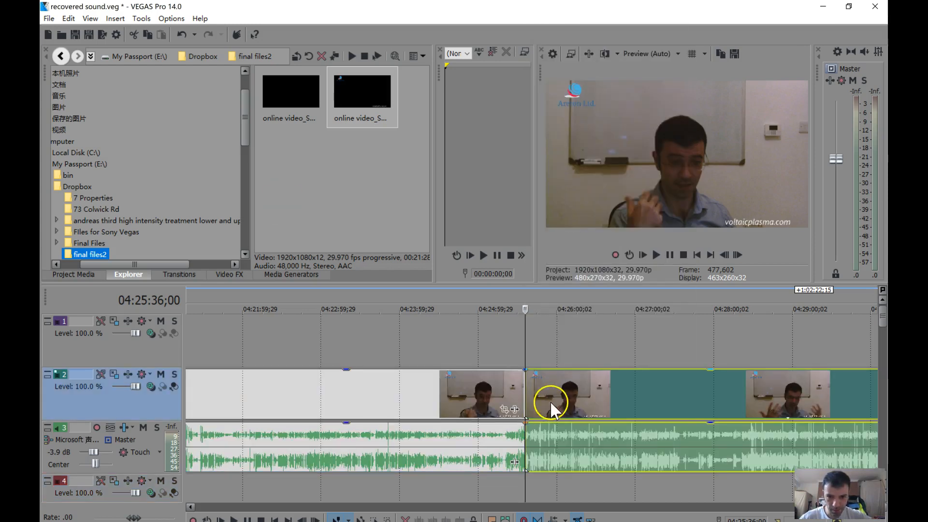
left_click(590, 397)
left_click(603, 397)
left_click(621, 398)
left_click(644, 400)
left_click(662, 396)
left_click(673, 397)
left_click(690, 396)
left_click(708, 396)
left_click(711, 397)
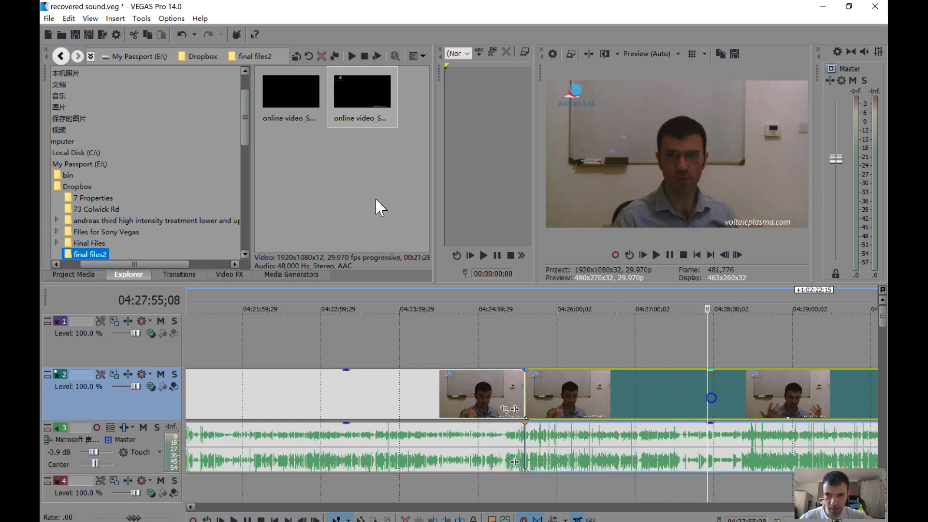
left_click(730, 396)
left_click(752, 396)
left_click(785, 394)
left_click(818, 392)
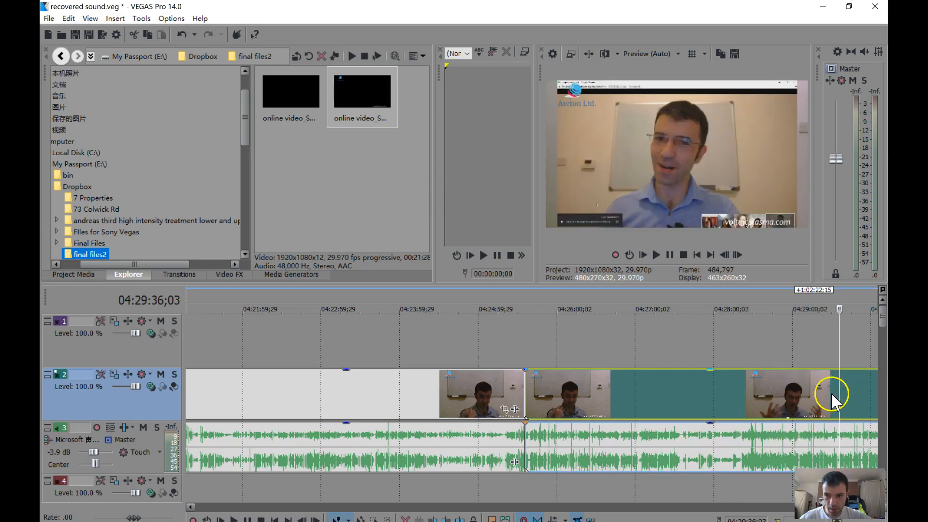
left_click(831, 394)
- Split the video and its audio again at 04:29:33;10, just before the shot changes to the other camera view
scroll(514, 462, "up", 10)
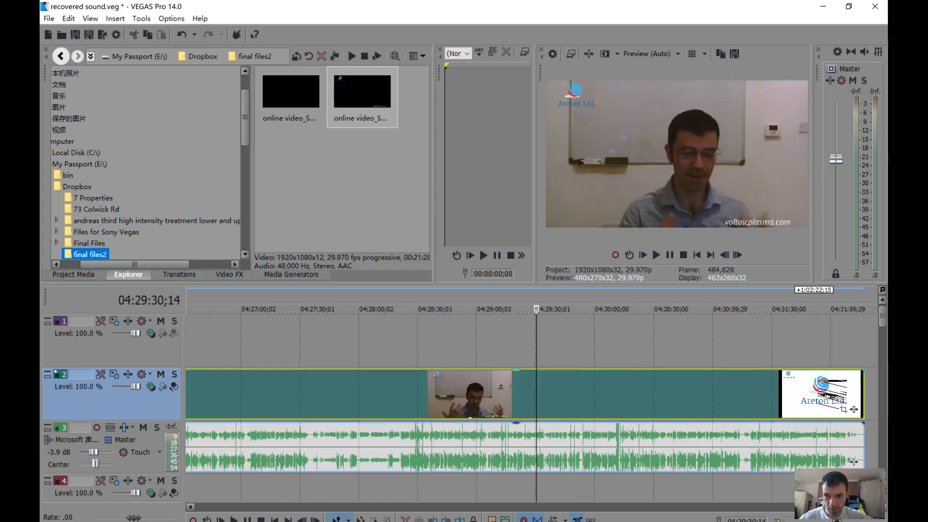
left_click(532, 394)
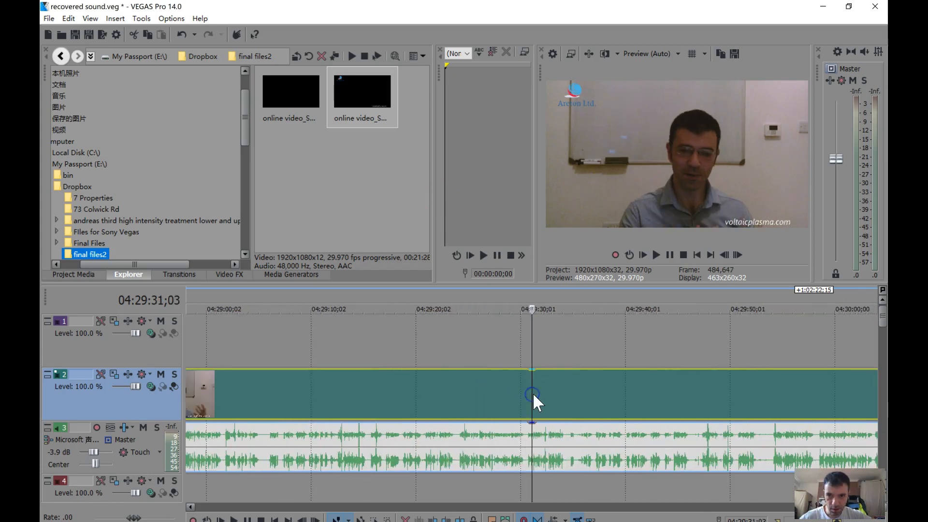
left_click(546, 393)
left_click(560, 393)
left_click(567, 393)
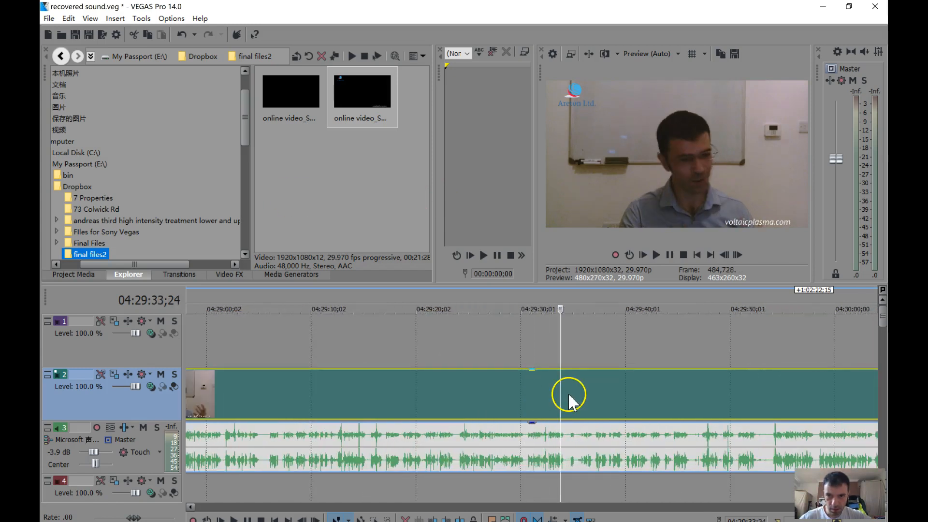
left_click(554, 395)
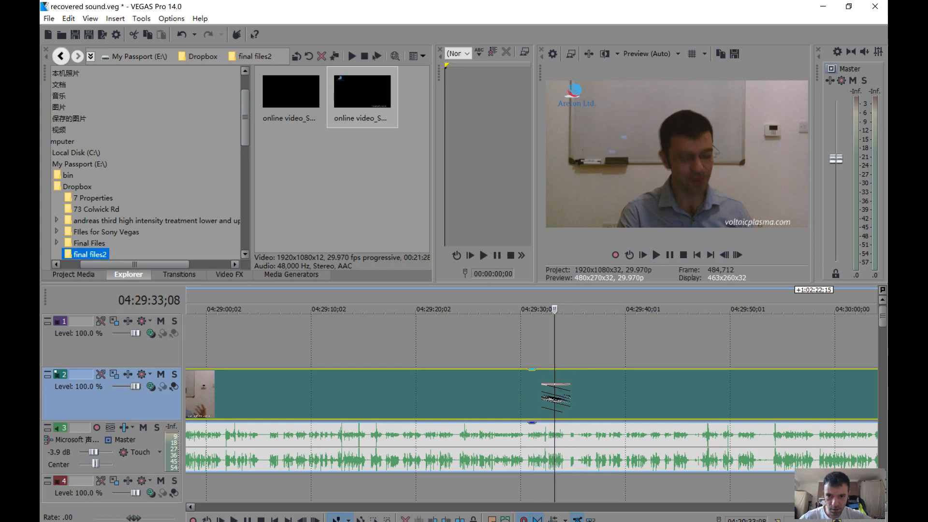
left_click(556, 396)
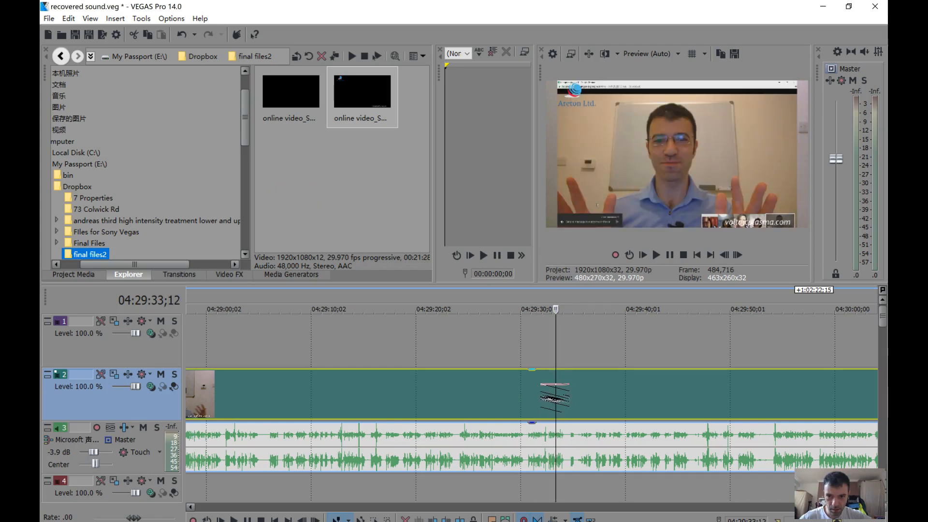
scroll(553, 395, "up", 1)
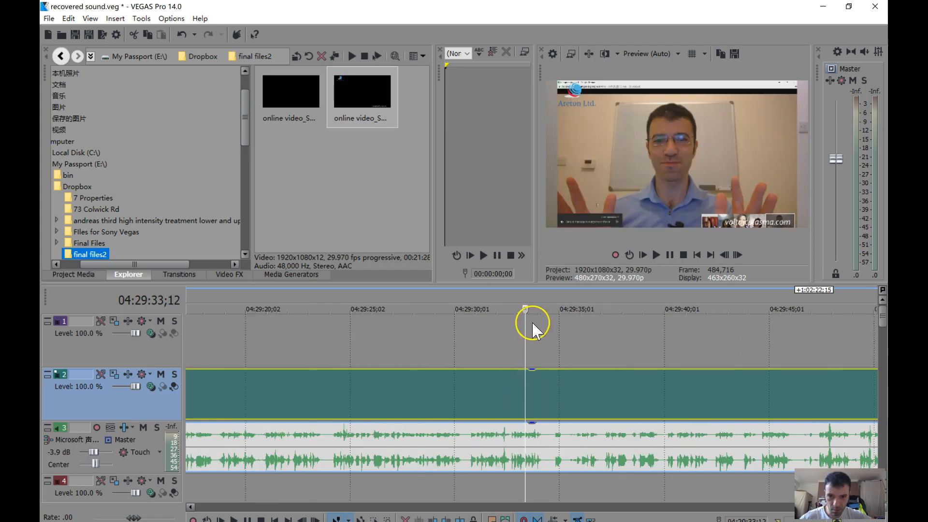
mouse_move(524, 309)
left_mouse_down()
mouse_move(501, 309)
mouse_move(526, 309)
left_mouse_up()
left_click(521, 398)
left_click(523, 396)
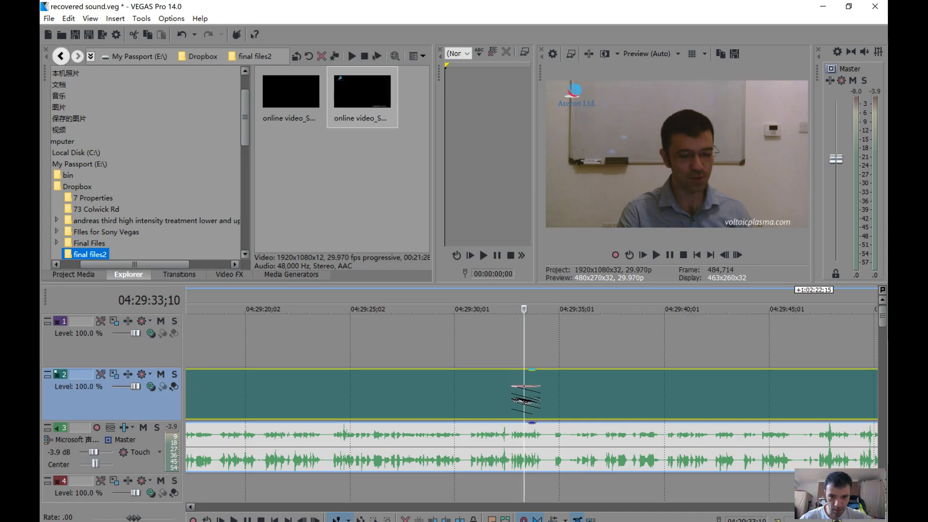
key("s")
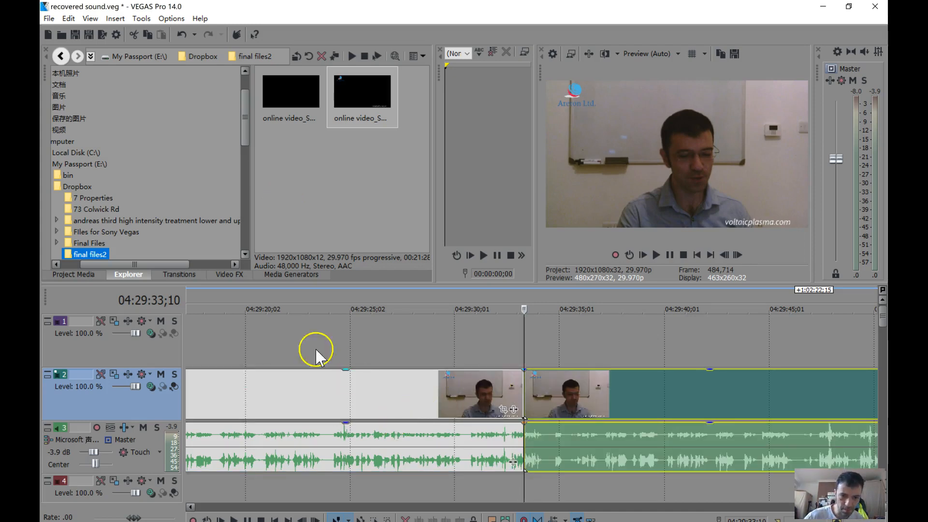
- Move the first cut, between the opening segment and the middle segment, earlier to 04:25:26;15
left_click(393, 294)
scroll(344, 421, "down", 6)
scroll(343, 420, "down", 5)
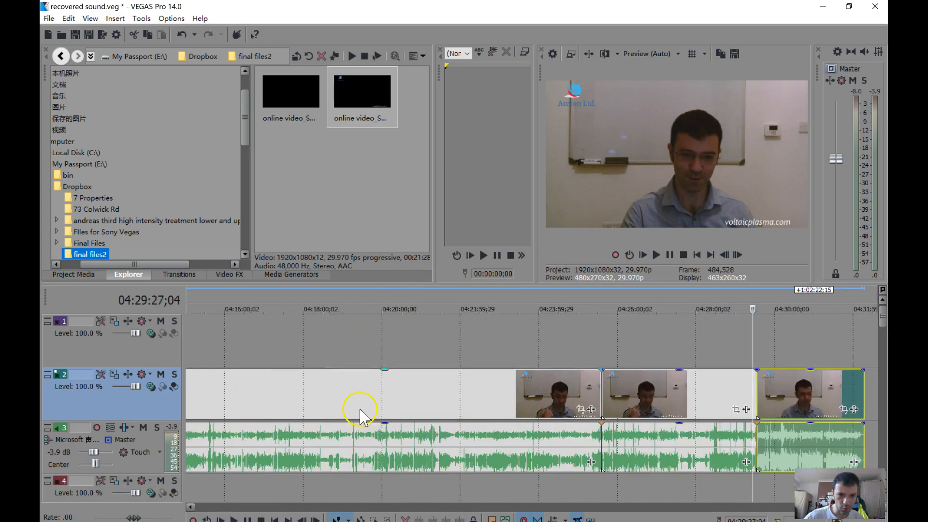
left_click(601, 300)
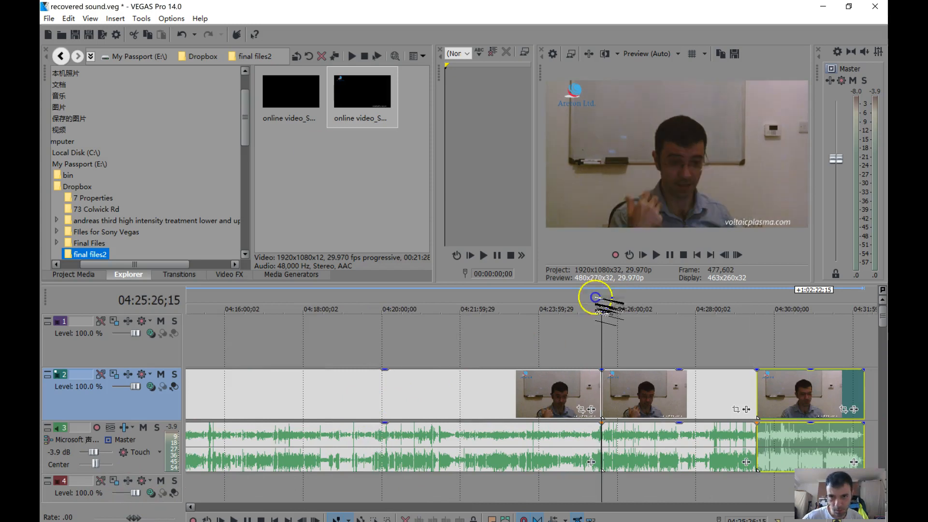
left_click(595, 300)
scroll(598, 307, "up", 5)
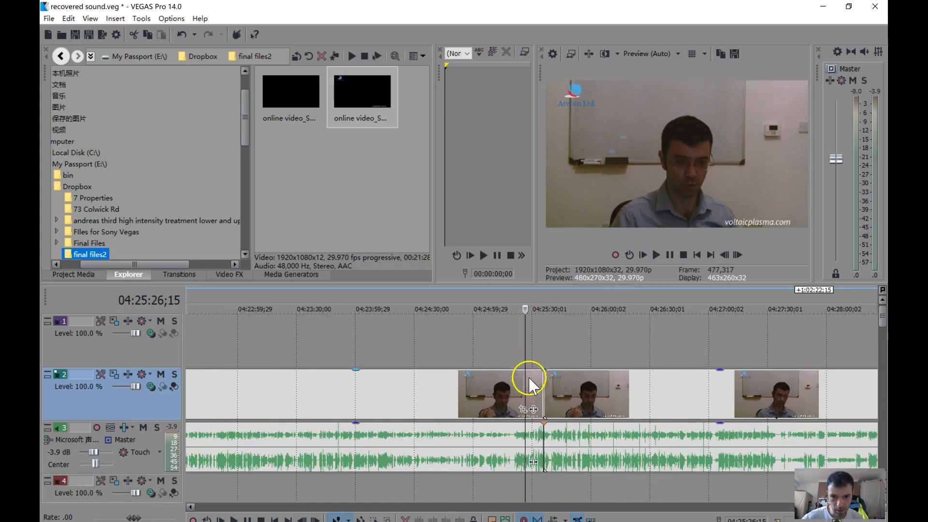
mouse_move(538, 390)
left_mouse_down()
mouse_move(516, 385)
mouse_move(542, 386)
mouse_move(525, 388)
left_mouse_up()
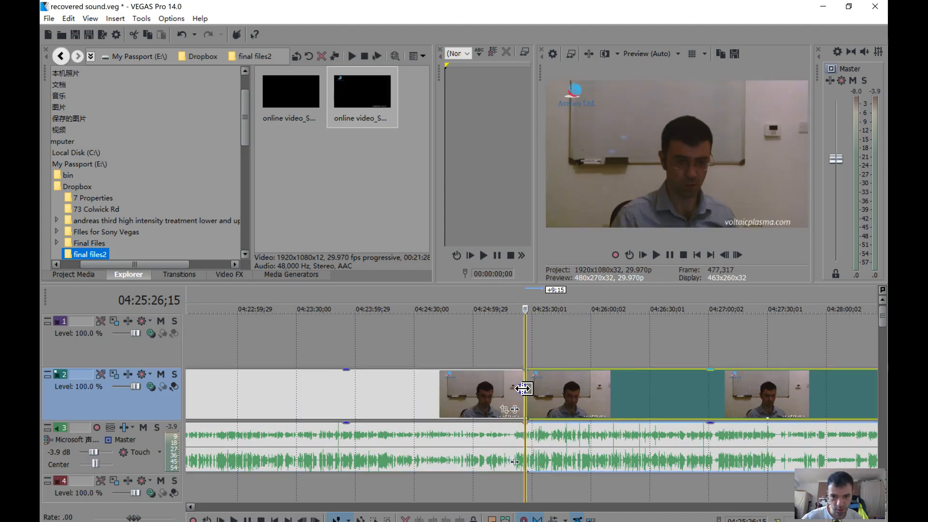
- Remove the middle segment's video event from its group so it can move independently of its audio
left_click(622, 412)
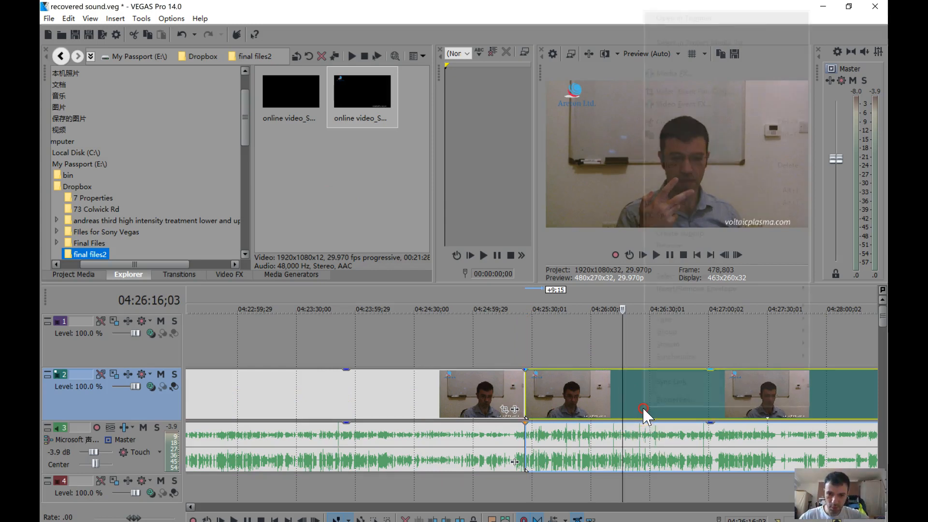
right_click(643, 410)
mouse_move(676, 333)
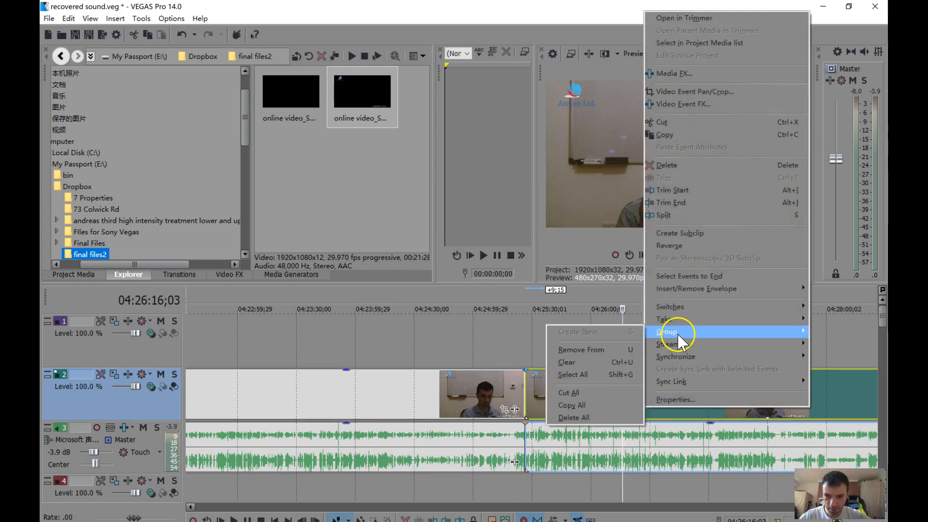
left_click(612, 348)
mouse_move(586, 405)
left_mouse_down()
mouse_move(614, 404)
mouse_move(581, 404)
mouse_move(589, 408)
left_mouse_up()
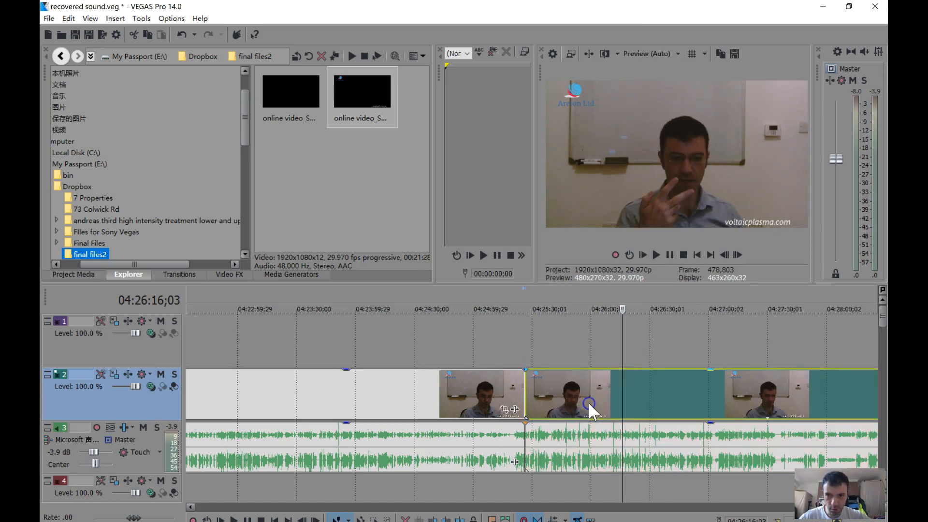
- Play the middle segment from 04:26:16;03 to check how well the picture matches the sound
scroll(587, 401, "up", 5)
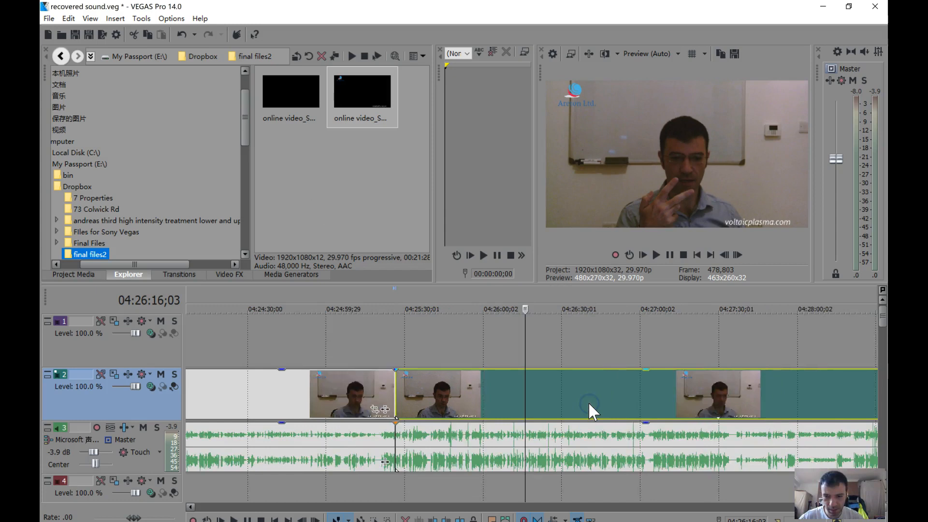
left_click(656, 255)
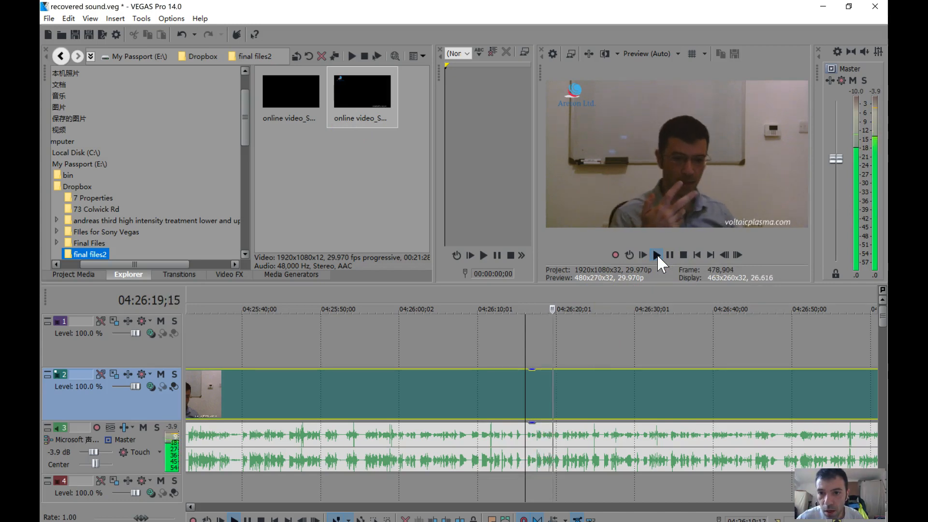
left_click(669, 255)
- Shift the ungrouped video event of the middle segment two frames later against its audio
scroll(572, 390, "up", 3)
scroll(571, 391, "up", 4)
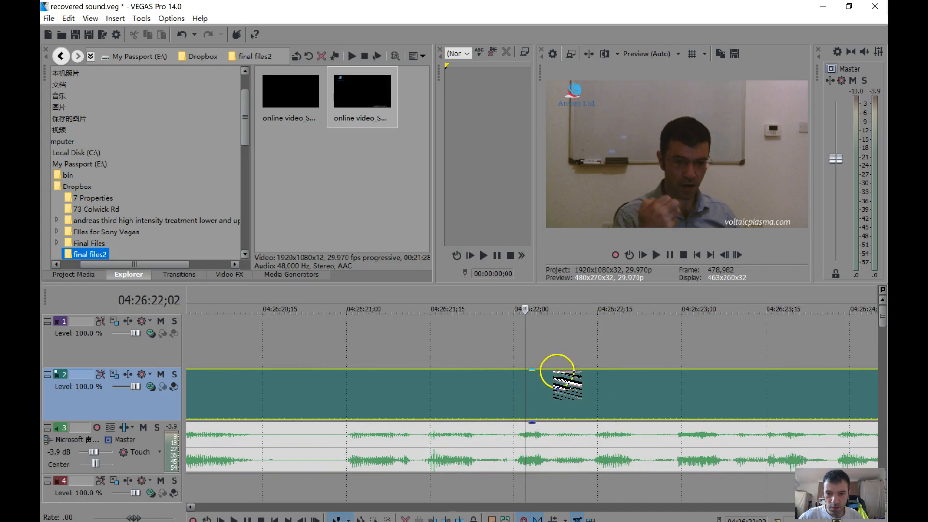
left_click(502, 392)
scroll(512, 393, "up", 1)
scroll(512, 392, "up", 1)
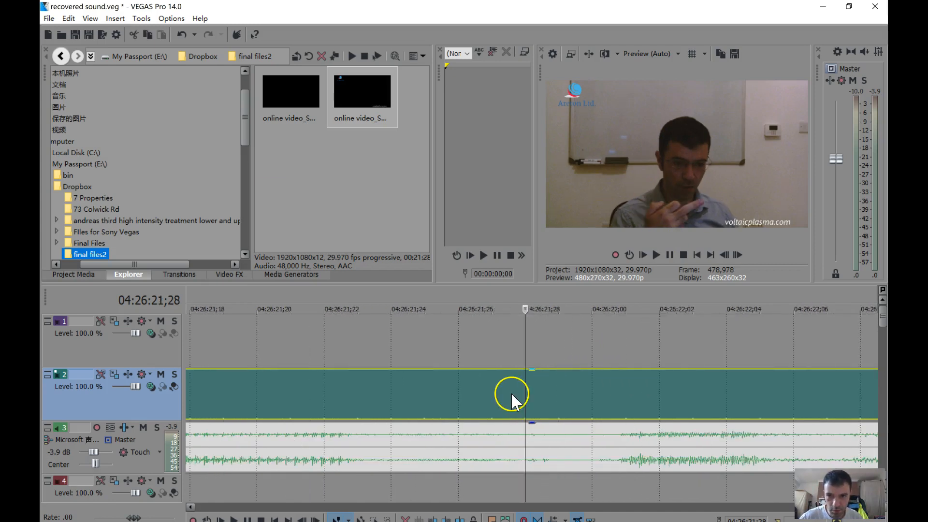
scroll(513, 398, "down", 1)
left_click_drag(541, 392, 577, 390)
scroll(475, 392, "down", 2)
scroll(475, 392, "down", 10)
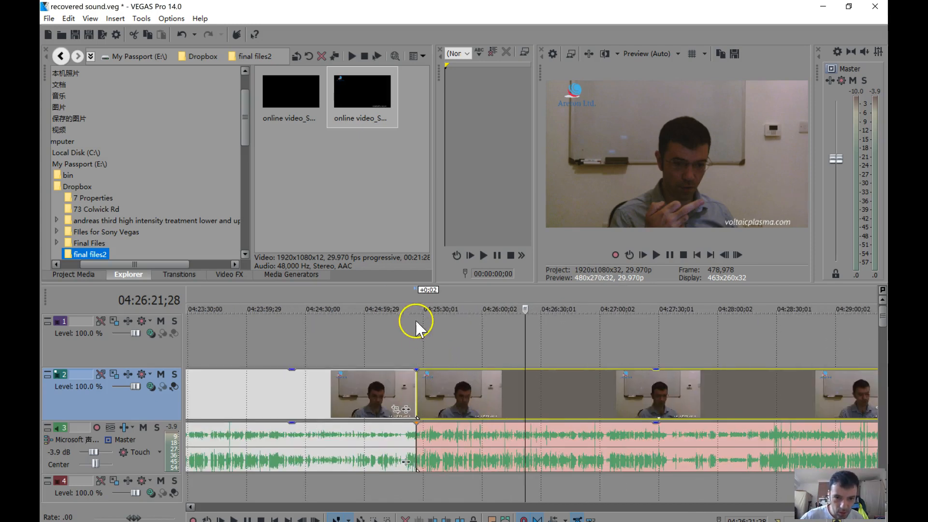
- Shift the middle segment's video event another two frames later so it starts at 04:25:26;19
left_click(417, 305)
scroll(434, 338, "up", 6)
scroll(489, 377, "up", 5)
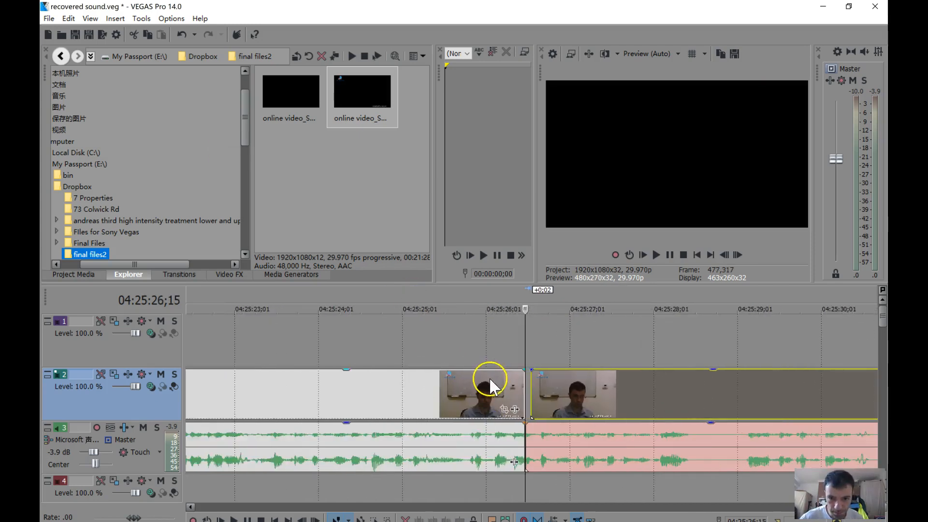
left_click_drag(599, 382, 648, 384)
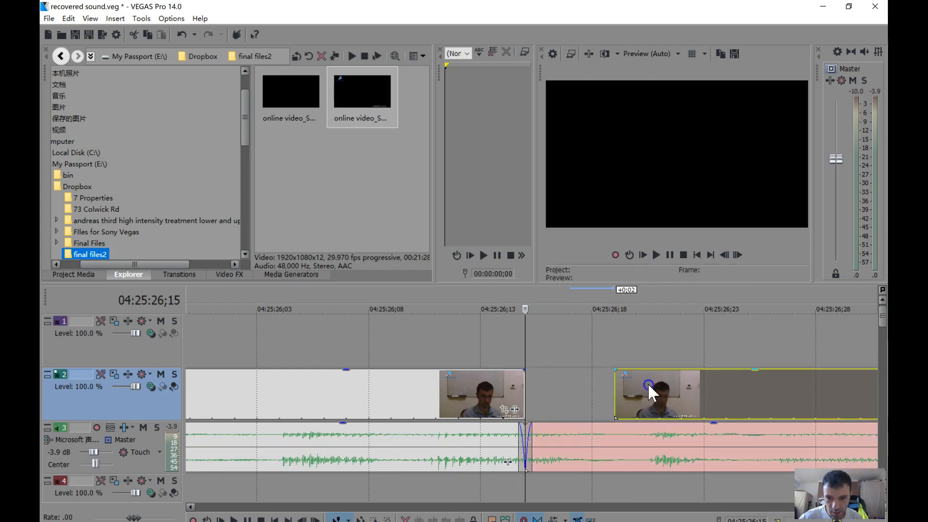
- Play the shifted segment from its beginning to check the lip sync
left_click(637, 305)
left_click(656, 254)
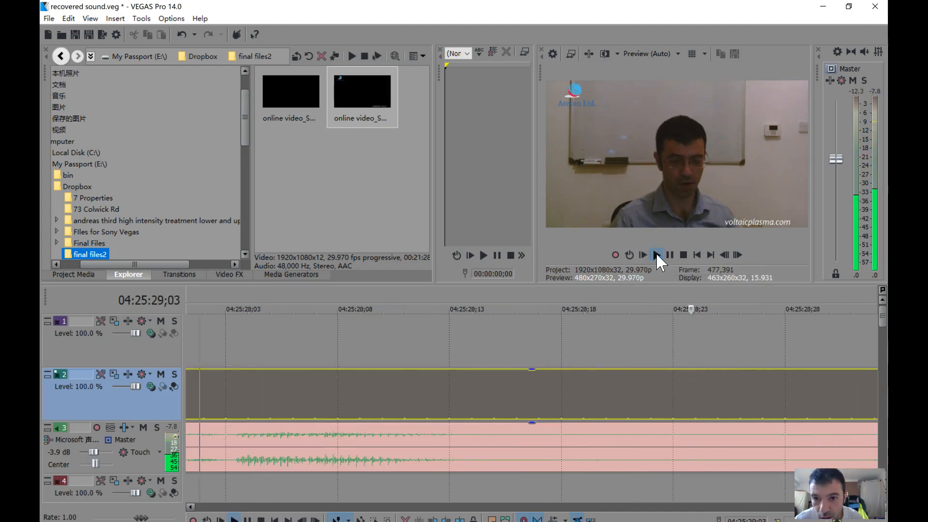
left_click(666, 255)
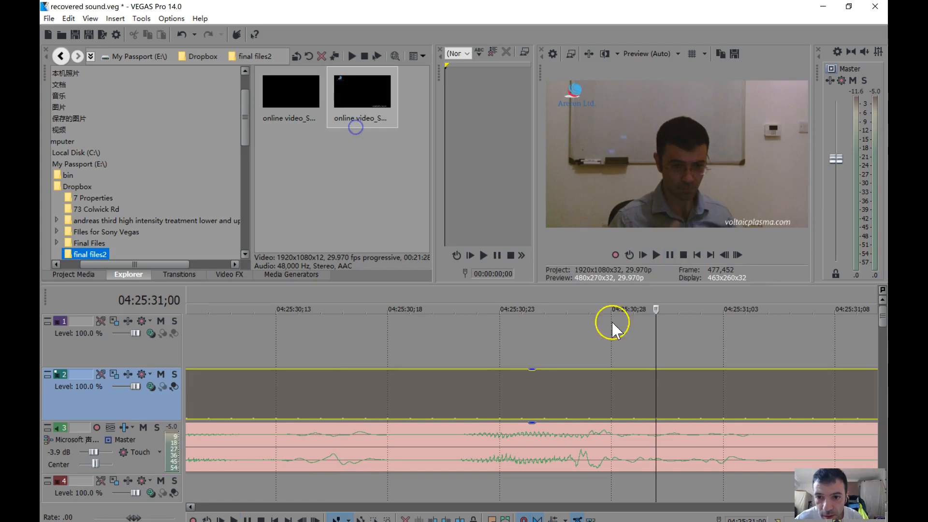
- Enlarge the video preview and play the segment from 04:25:26;27 to judge the lip sync
scroll(599, 338, "down", 10)
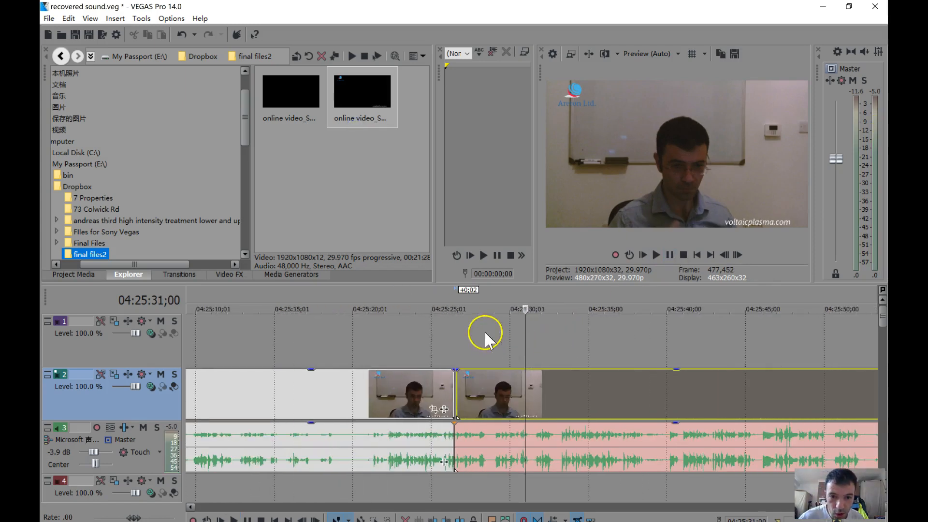
left_click(460, 296)
scroll(444, 461, "up", 8)
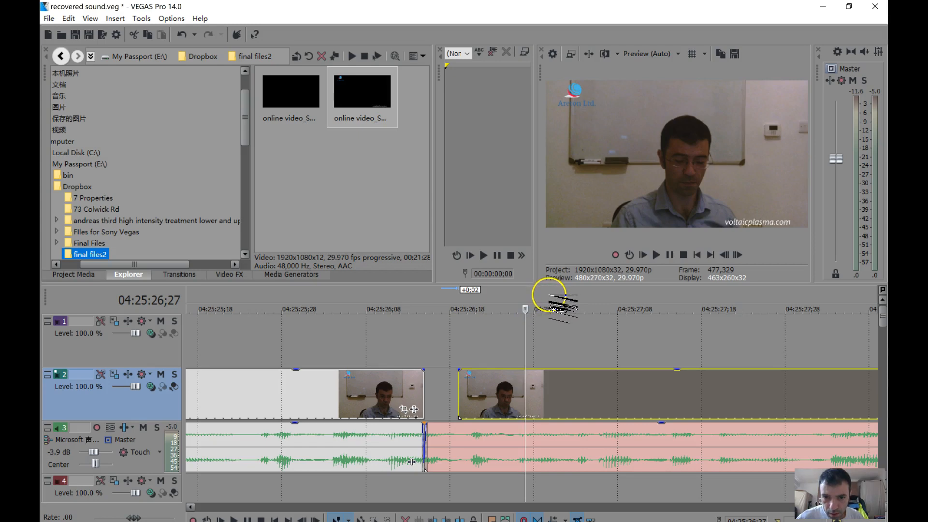
scroll(548, 295, "up", 3)
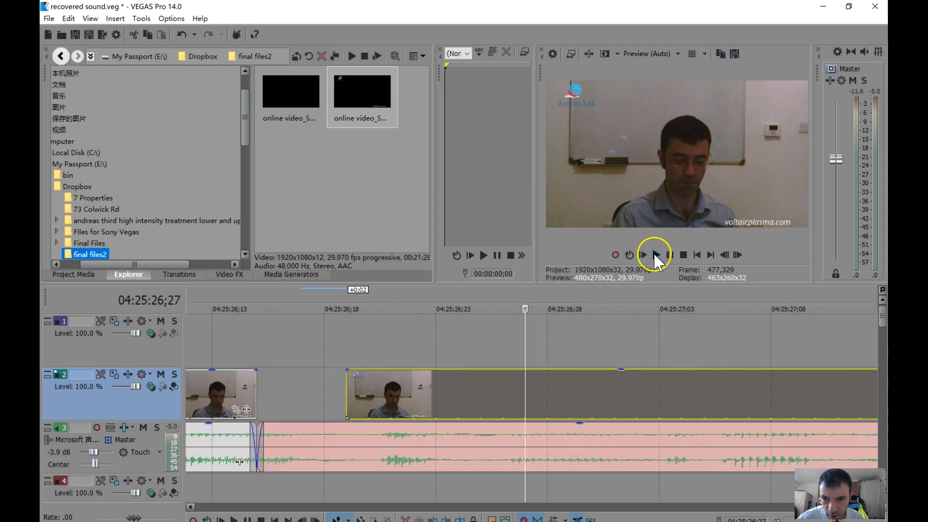
left_click_drag(534, 215, 439, 223)
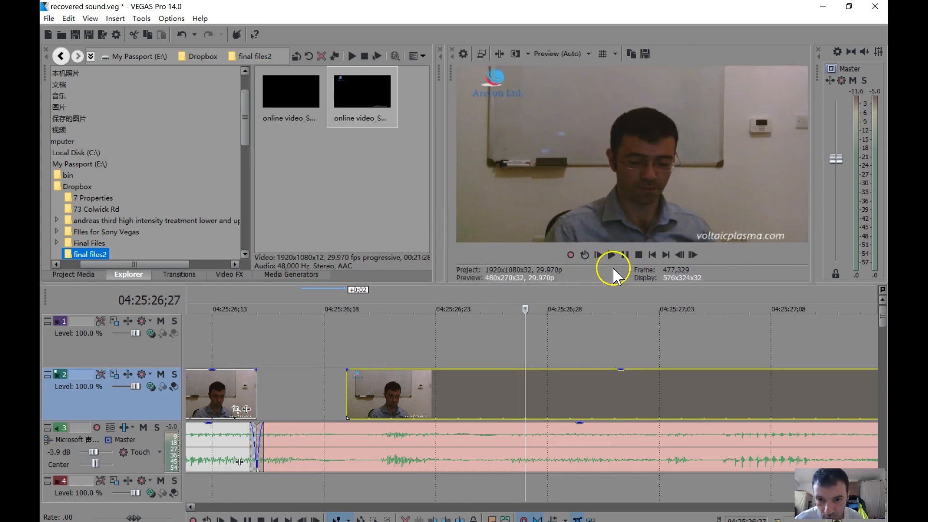
left_click_drag(621, 290, 612, 316)
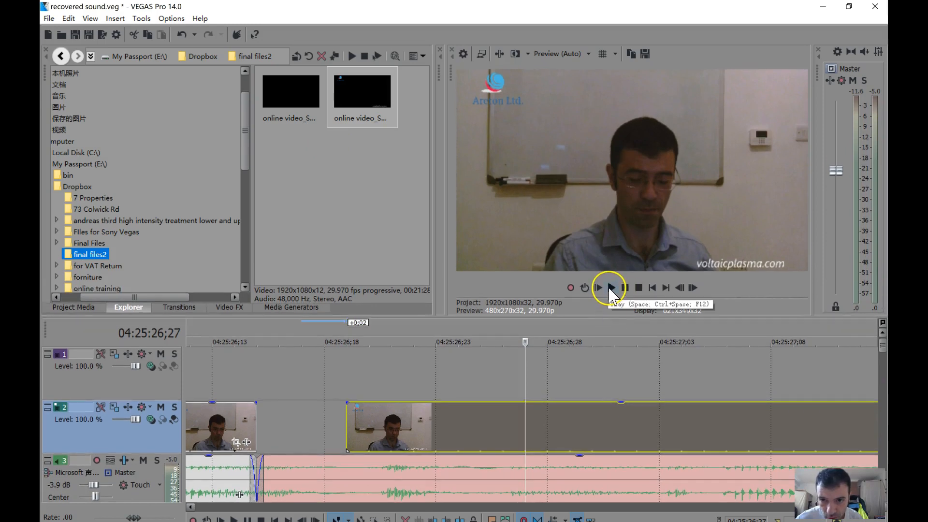
left_click(611, 288)
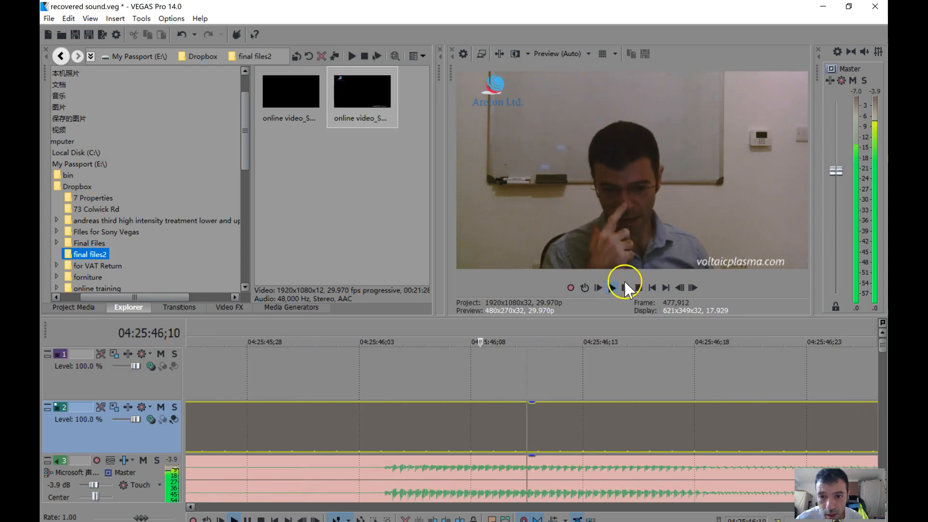
left_click(625, 287)
- Try the middle segment's video event one frame later, starting at 04:25:26;20, and play it to check the lip sync
scroll(588, 333, "down", 3)
scroll(549, 383, "down", 10)
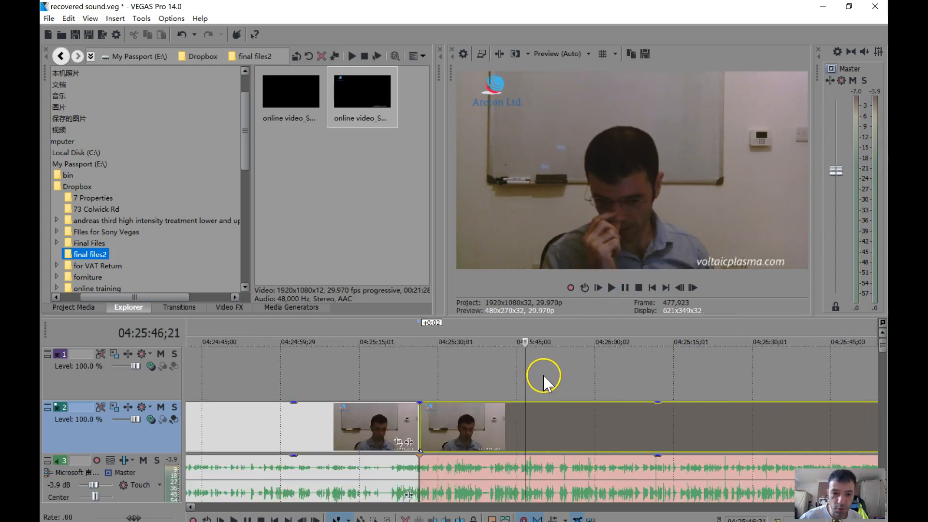
scroll(503, 400, "up", 2)
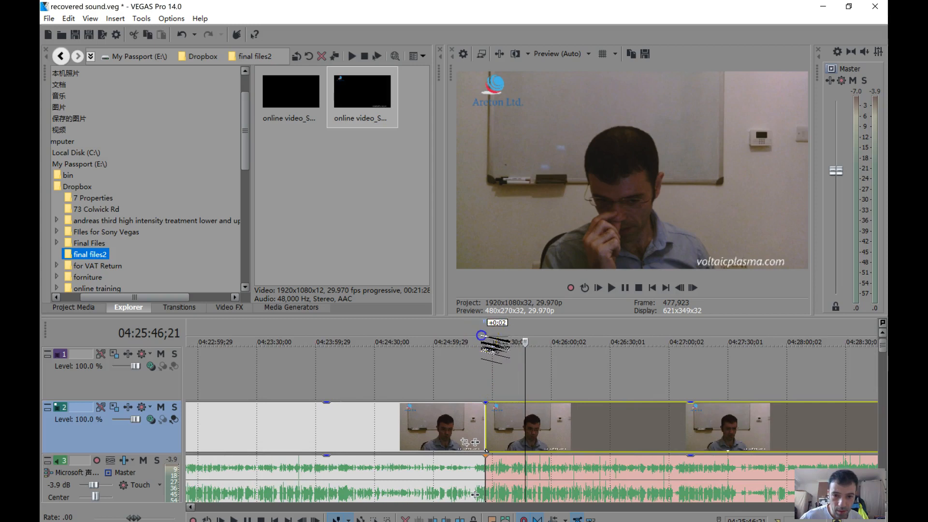
left_click(481, 335)
scroll(491, 349, "up", 2)
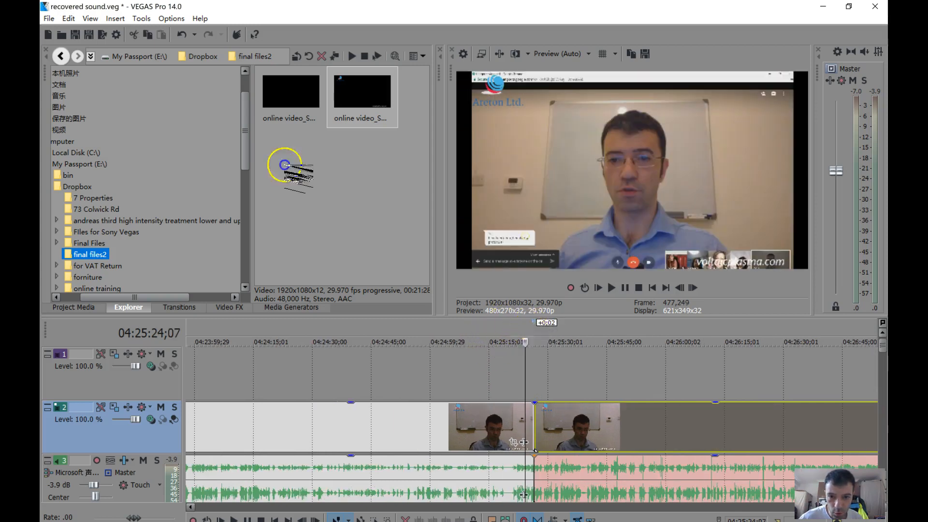
left_click(529, 335)
scroll(529, 335, "up", 5)
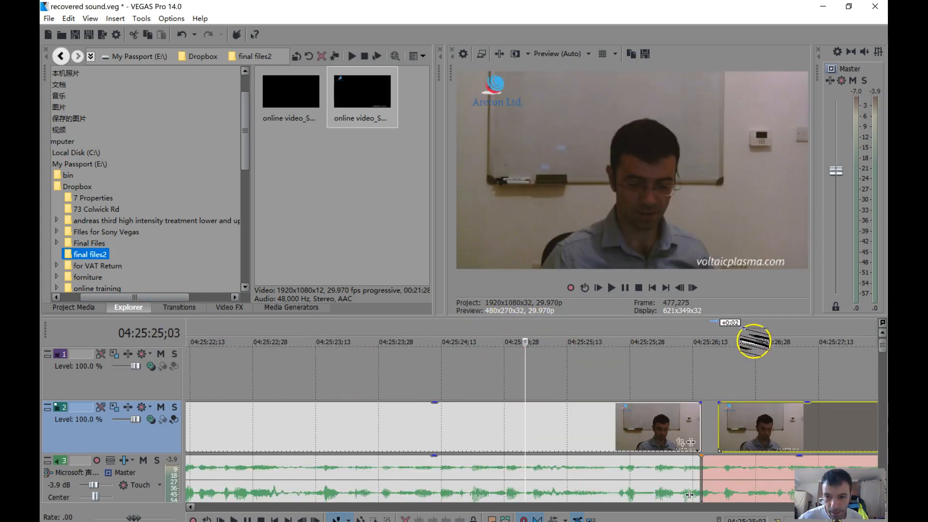
left_click(714, 339)
scroll(693, 357, "up", 3)
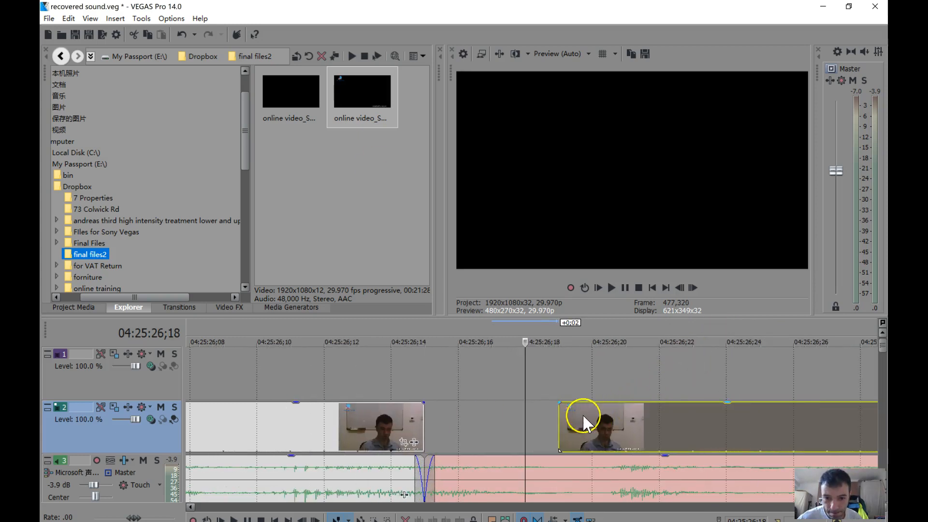
scroll(564, 422, "up", 2)
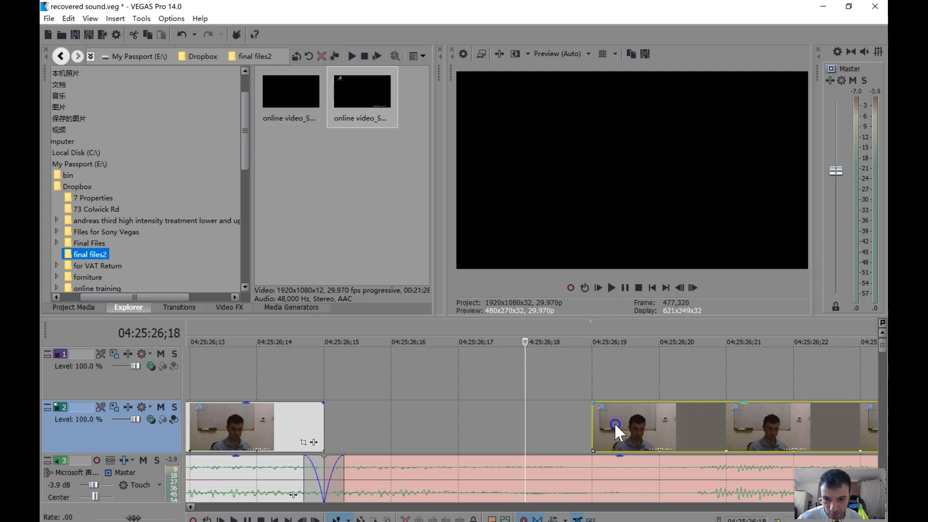
left_click_drag(627, 424, 639, 424)
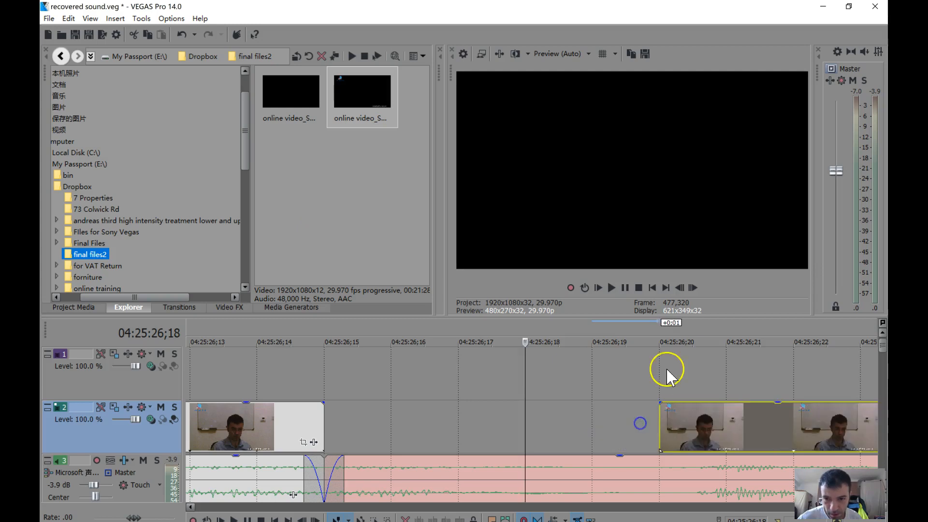
left_click(611, 287)
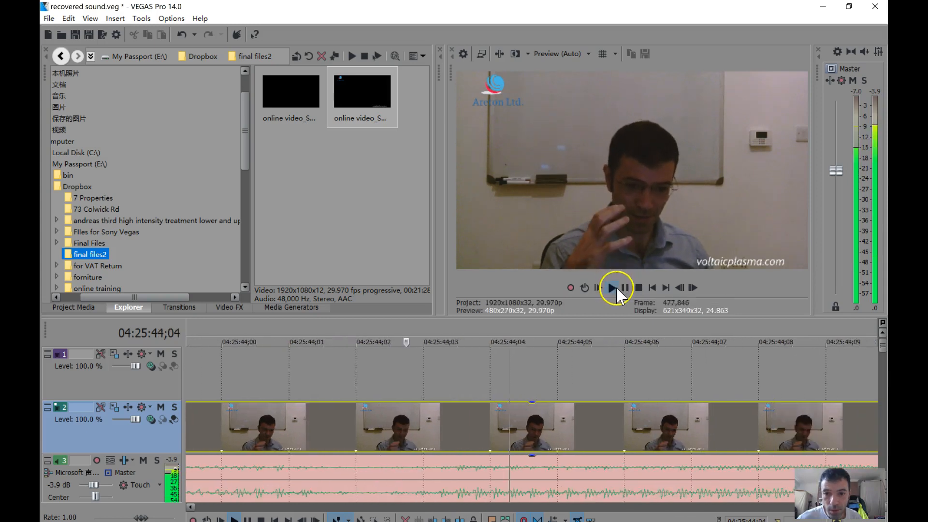
left_click(624, 288)
- Move the middle segment's video event one frame earlier so it starts at 04:25:26;19
scroll(587, 339, "down", 10)
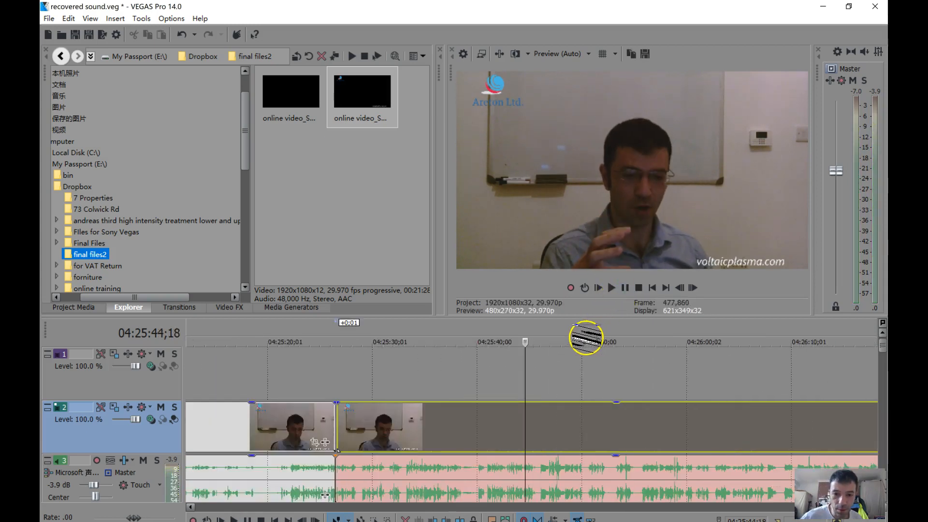
left_click(492, 344)
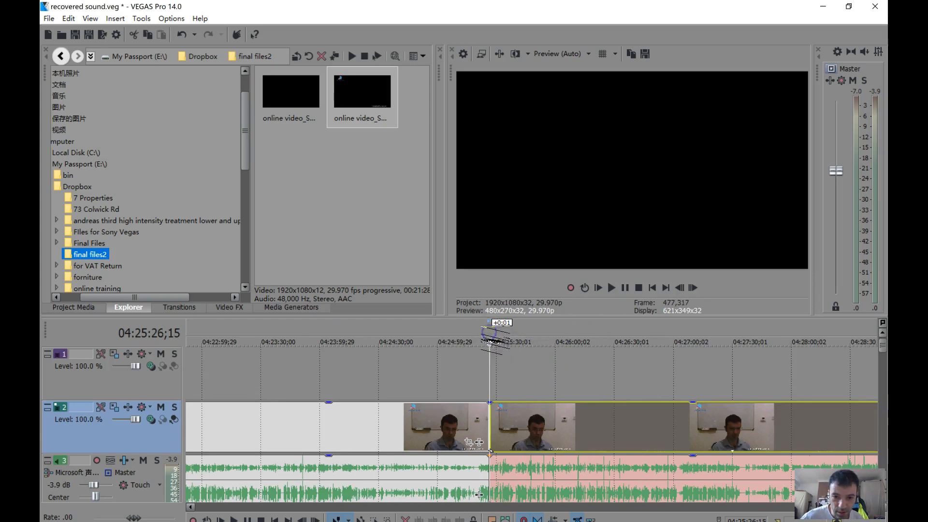
scroll(495, 346, "up", 10)
scroll(657, 429, "down", 3)
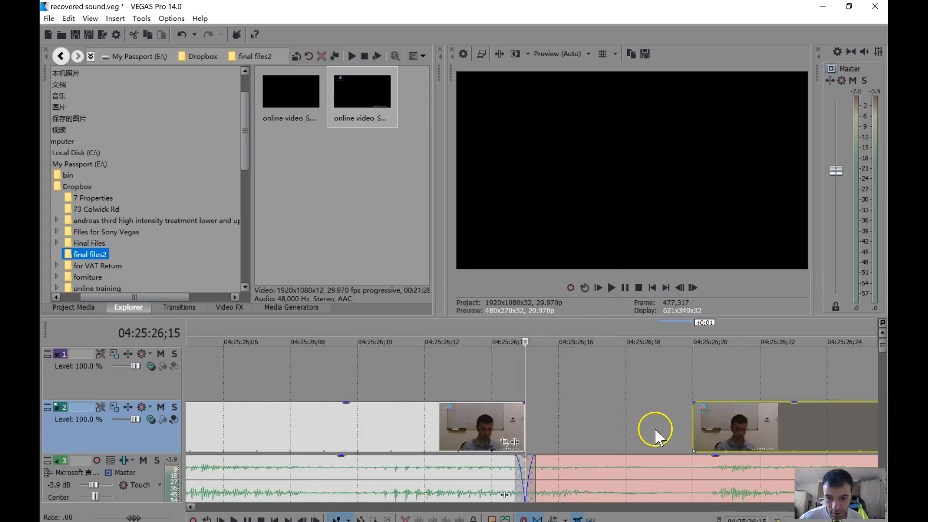
left_click_drag(714, 424, 697, 422)
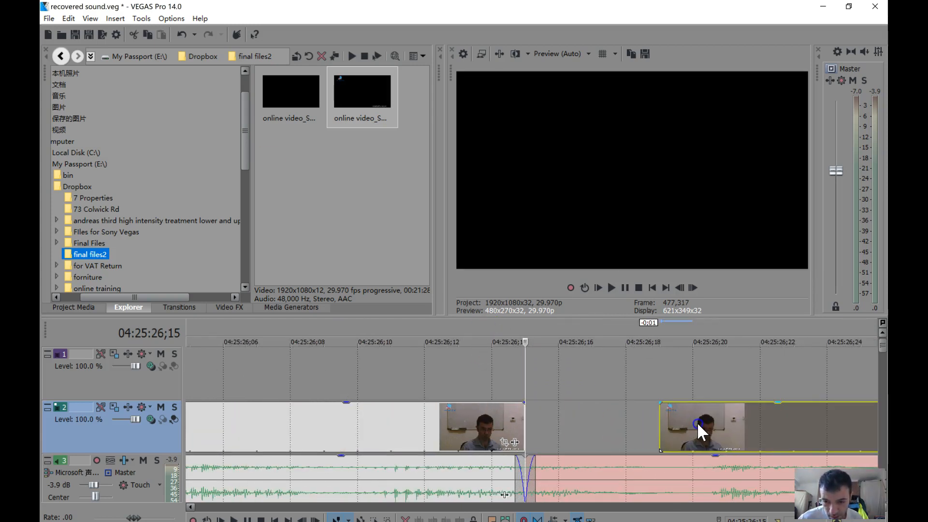
- Play across the video gap before the middle segment from 04:25:26;13 to check how it looks
left_click(658, 339)
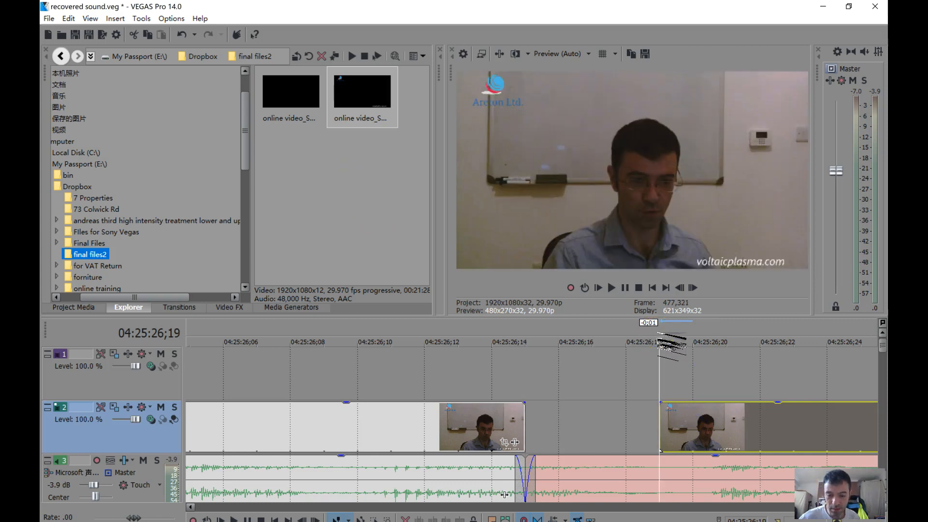
scroll(627, 412, "down", 10)
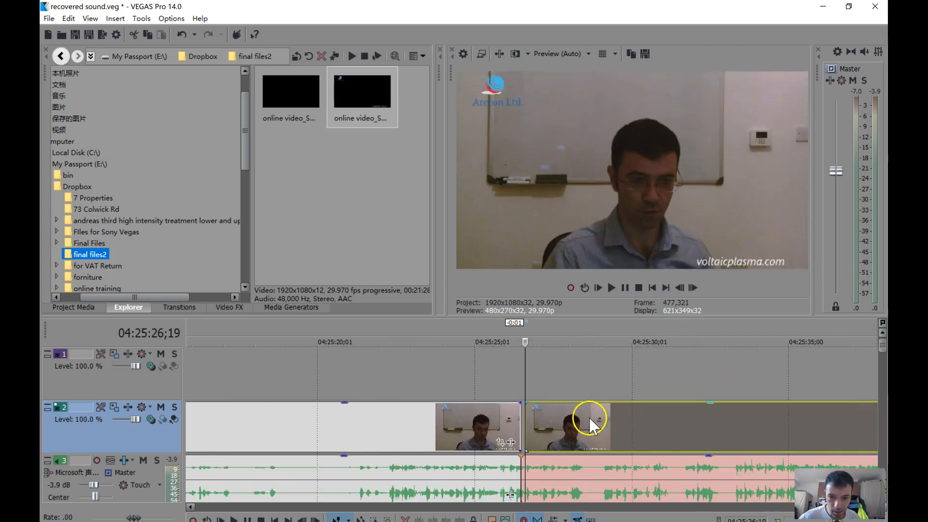
scroll(589, 417, "up", 6)
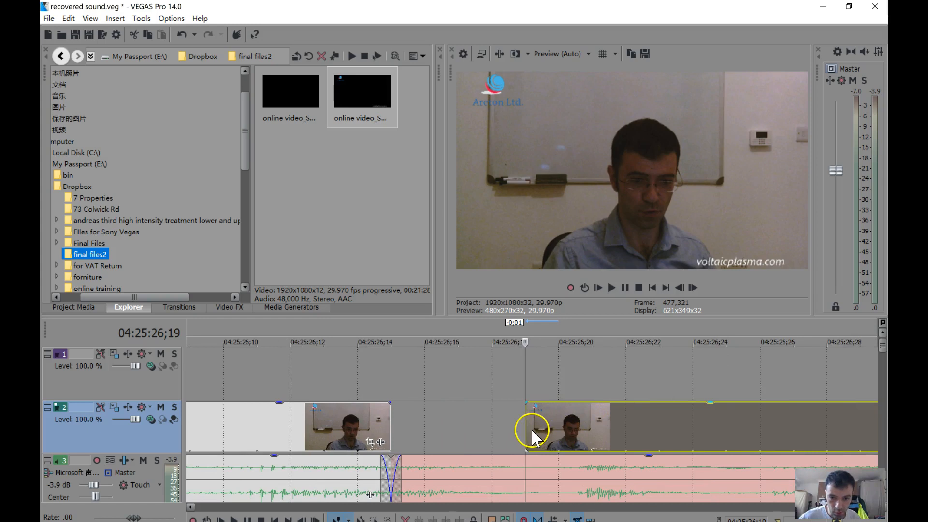
left_click(385, 329)
left_click(331, 329)
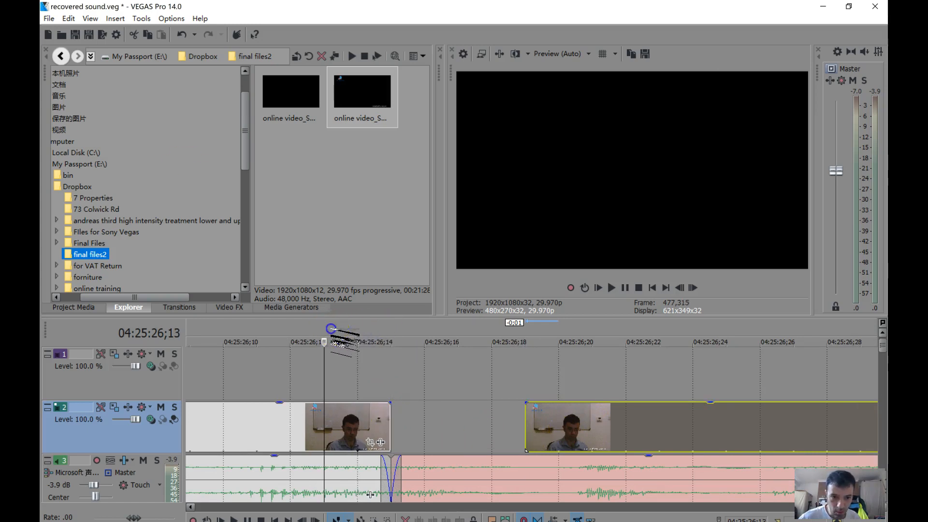
left_click(611, 288)
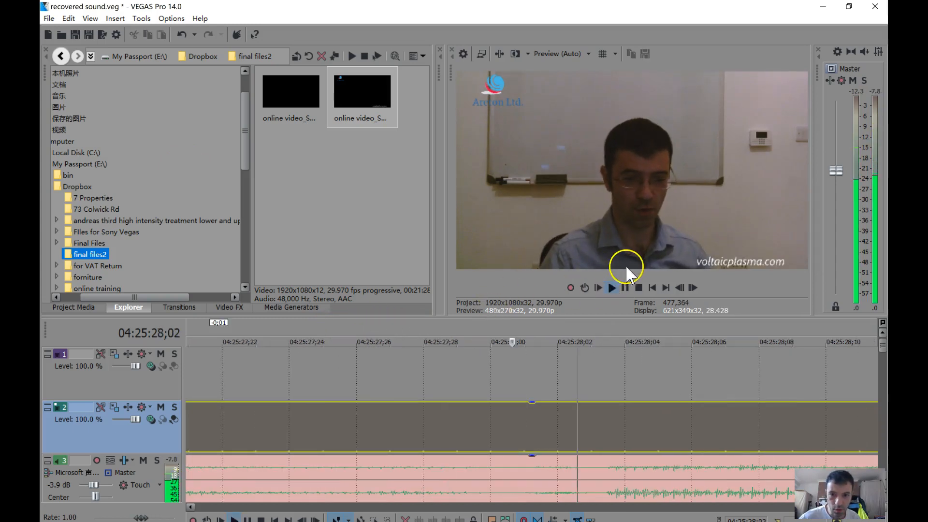
left_click(624, 287)
- Play from 04:25:24;08 through the start of the middle segment to judge the gap's visibility and the lip sync
scroll(575, 334, "down", 4)
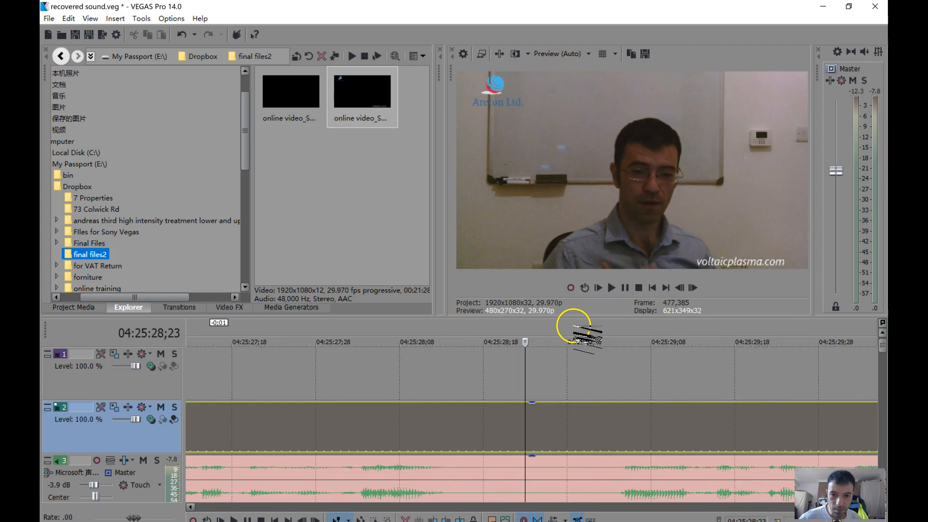
scroll(575, 333, "down", 5)
left_click(430, 338)
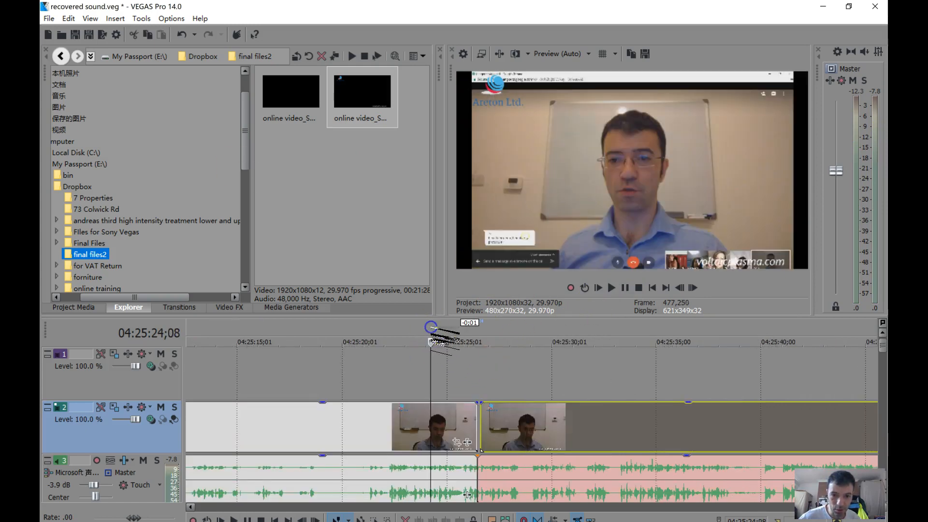
left_click(611, 287)
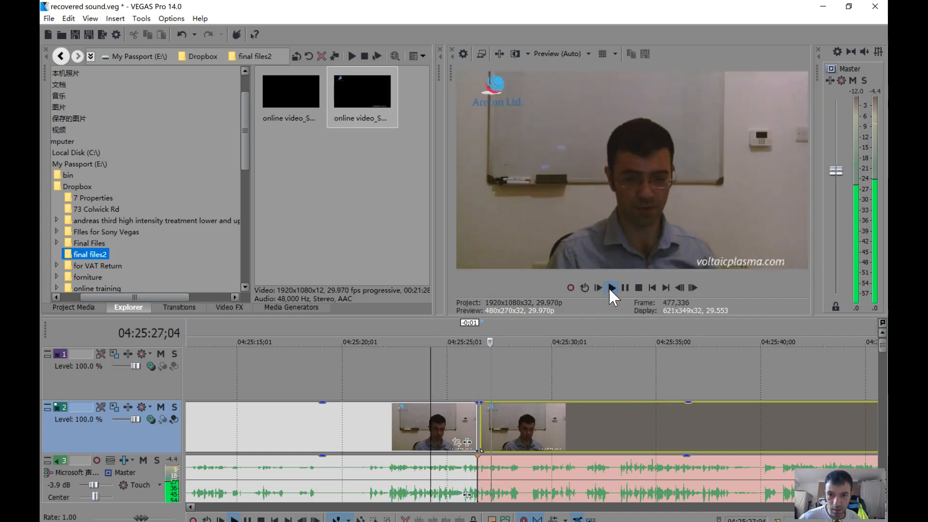
left_click(625, 288)
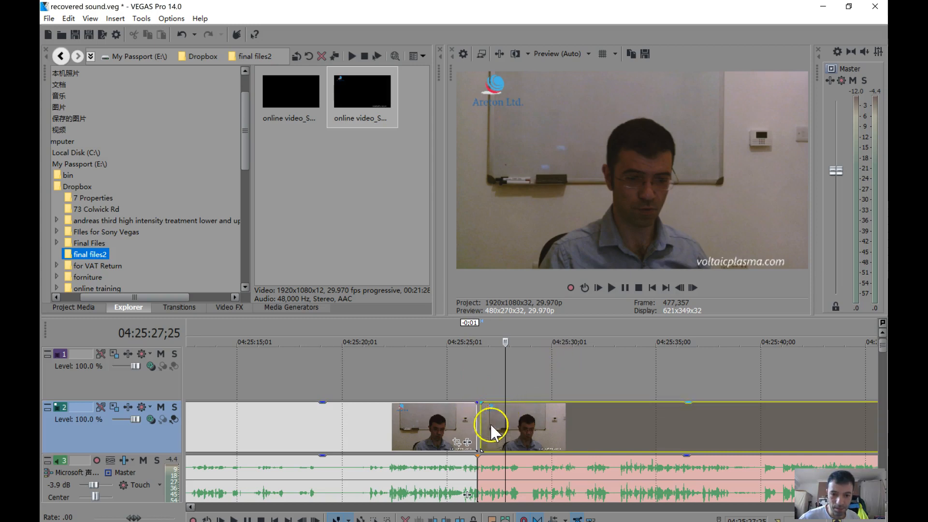
- Play the video overlap at the end of the middle segment from 04:29:33;09 to check the transition
scroll(474, 417, "up", 10)
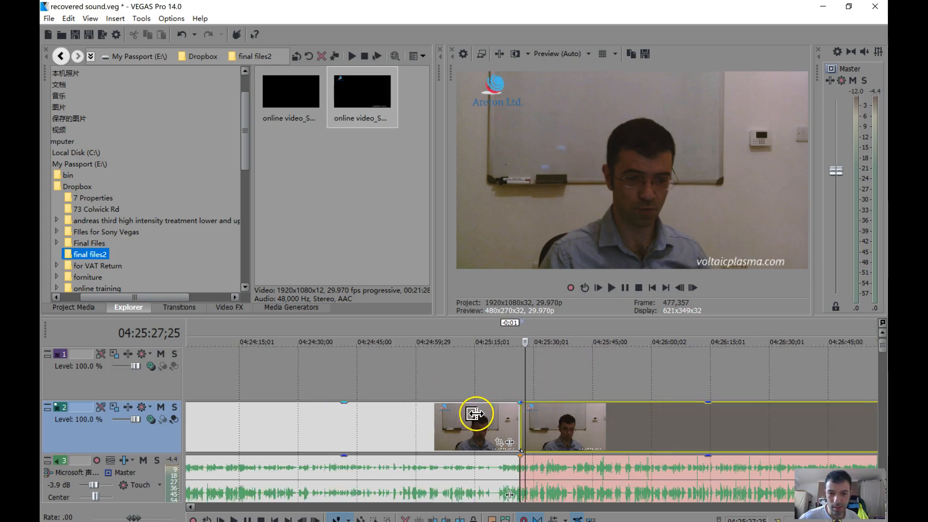
scroll(754, 409, "up", 2)
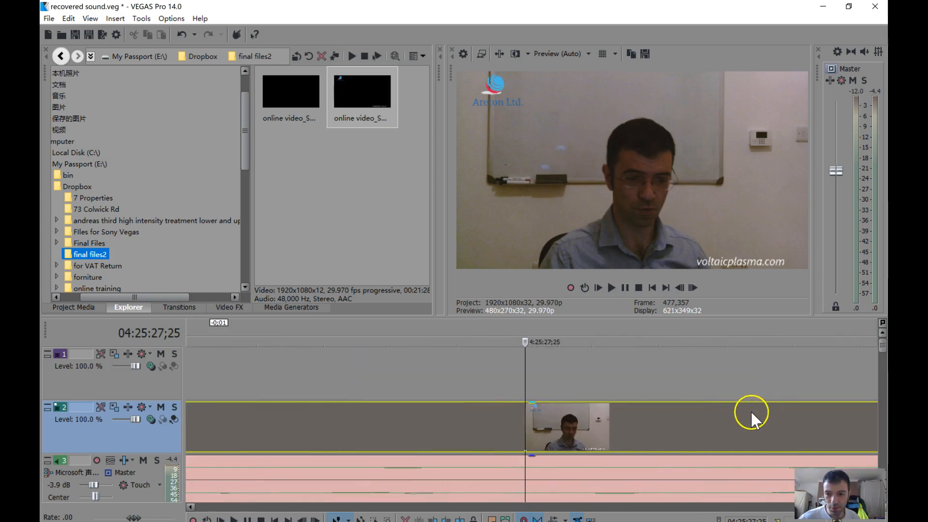
scroll(727, 419, "down", 12)
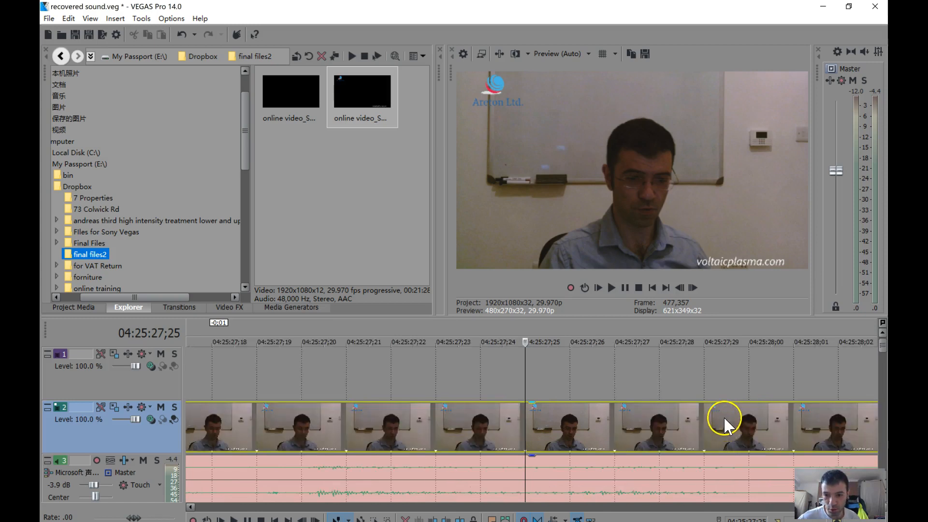
scroll(719, 416, "down", 8)
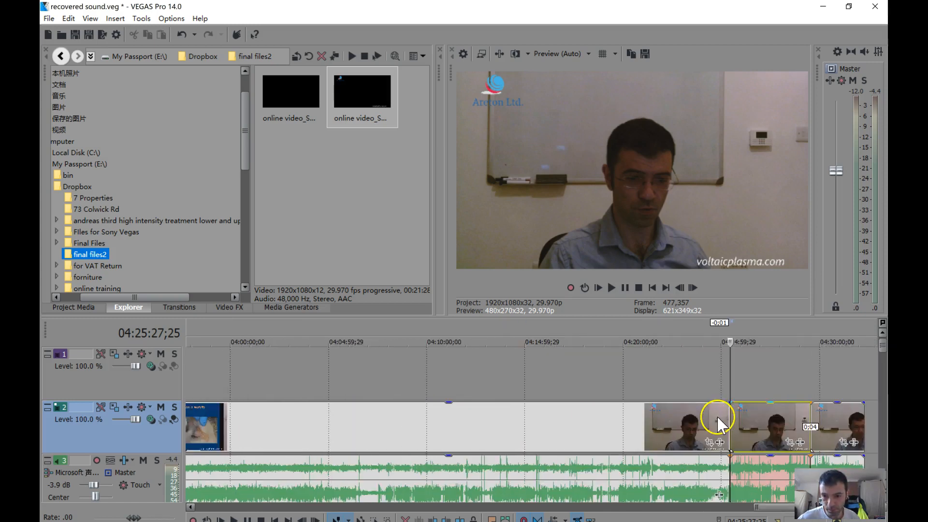
left_click(808, 330)
scroll(808, 333, "up", 15)
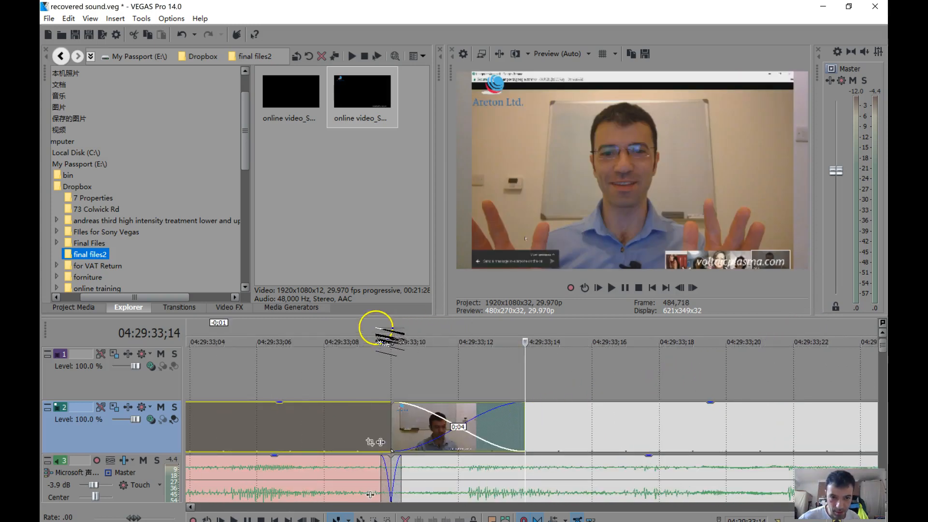
left_click(369, 324)
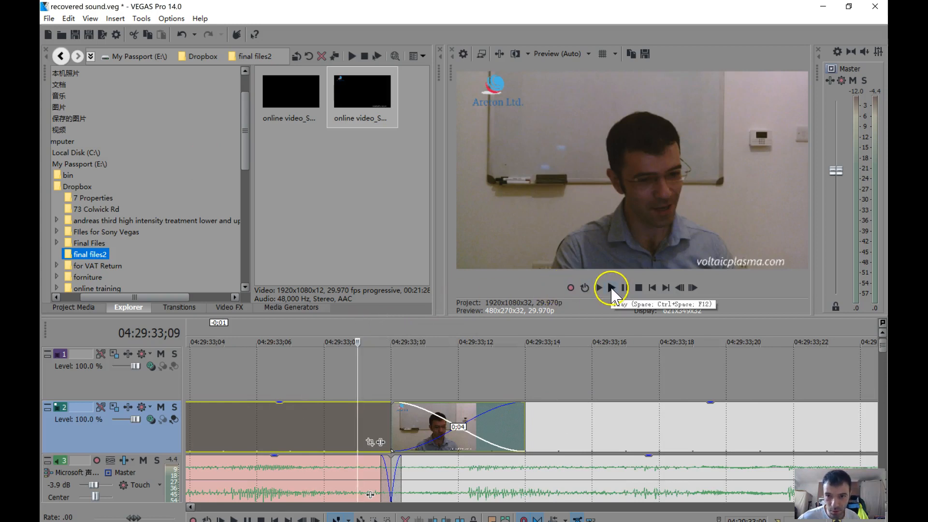
left_click(611, 287)
left_click(624, 288)
- Trim the end of the middle segment's video event back to 04:29:33;10, removing its overlap with the following event
scroll(573, 355, "down", 10)
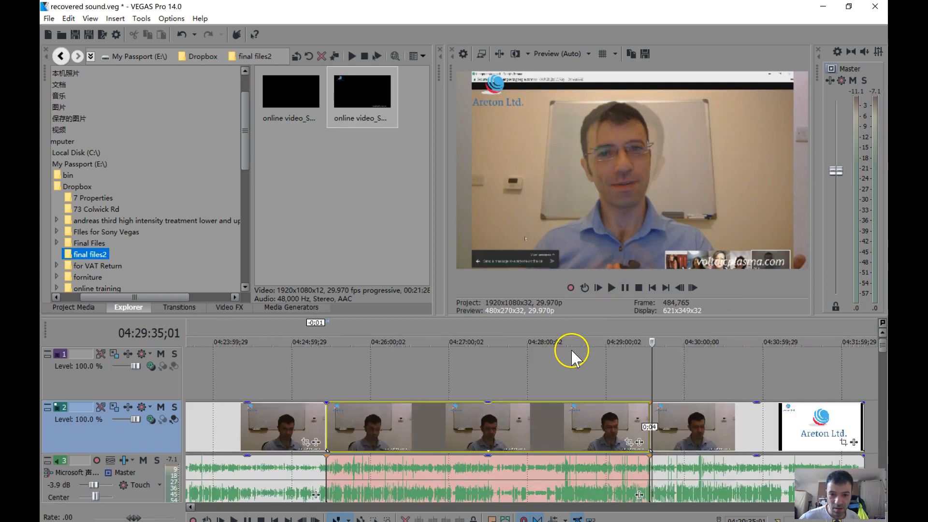
scroll(572, 356, "down", 3)
scroll(614, 378, "up", 8)
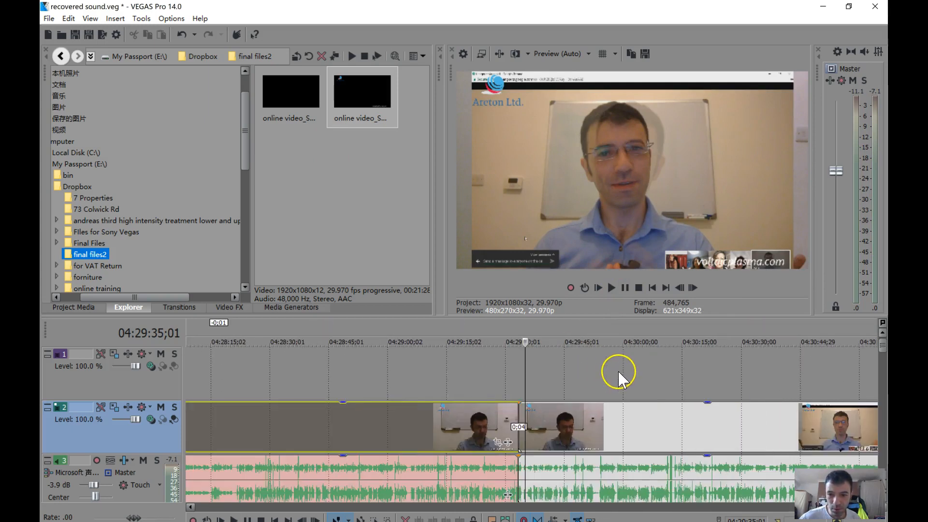
scroll(540, 418, "up", 8)
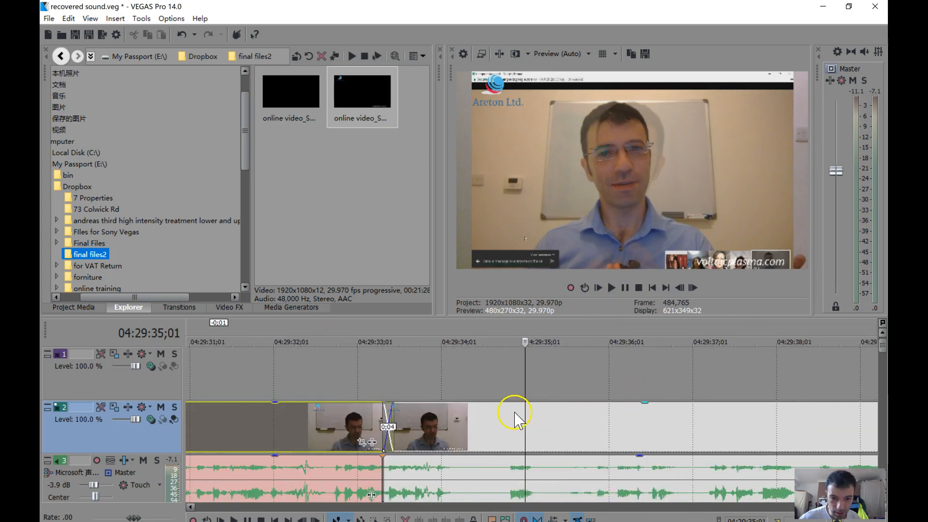
left_click(393, 339)
scroll(480, 413, "up", 5)
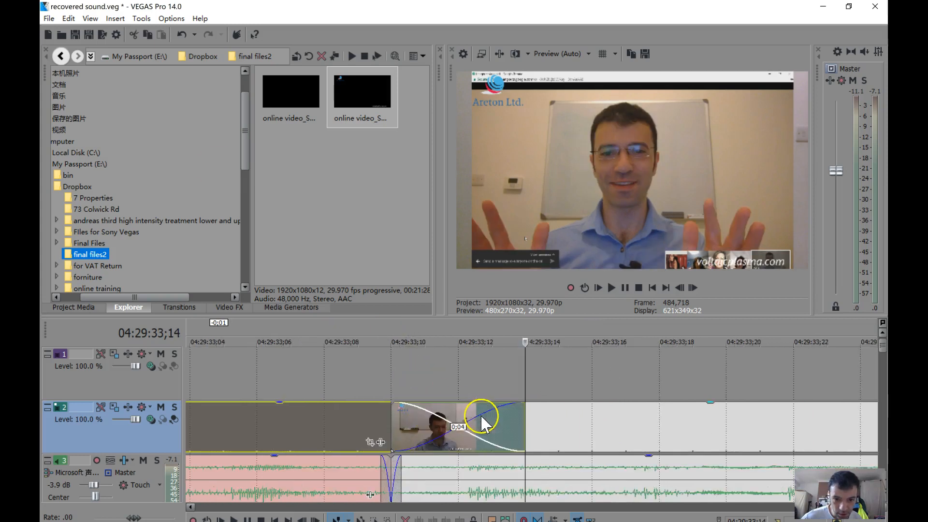
left_click_drag(522, 420, 471, 420)
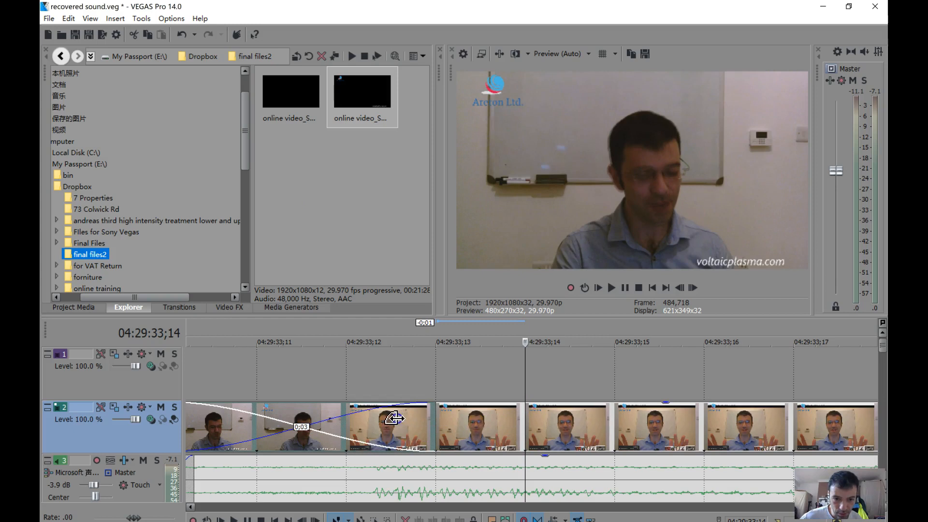
left_click_drag(394, 418, 279, 418)
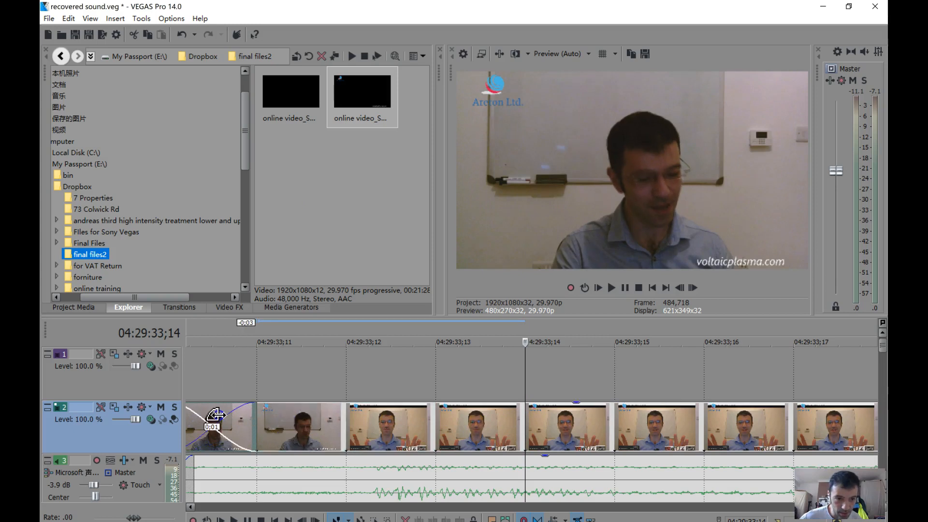
left_click_drag(216, 414, 216, 414)
scroll(241, 370, "down", 3)
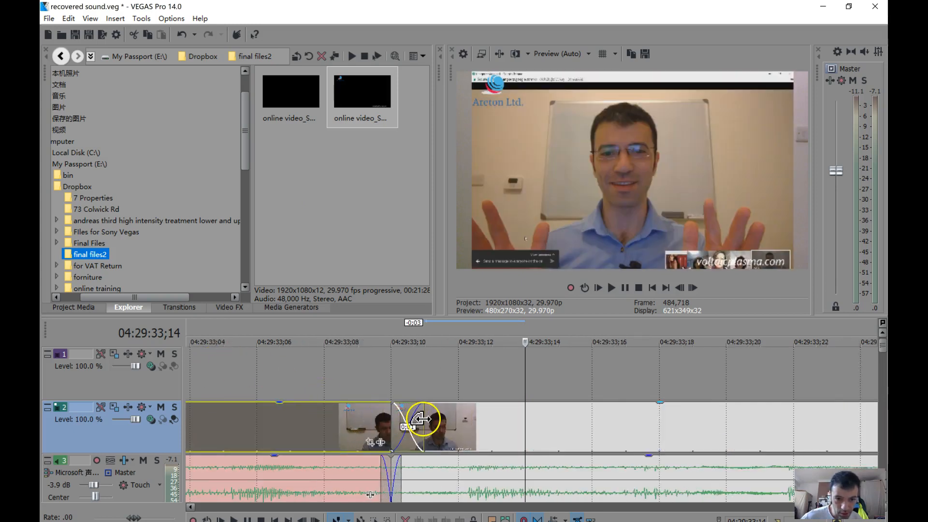
left_click_drag(405, 420, 392, 419)
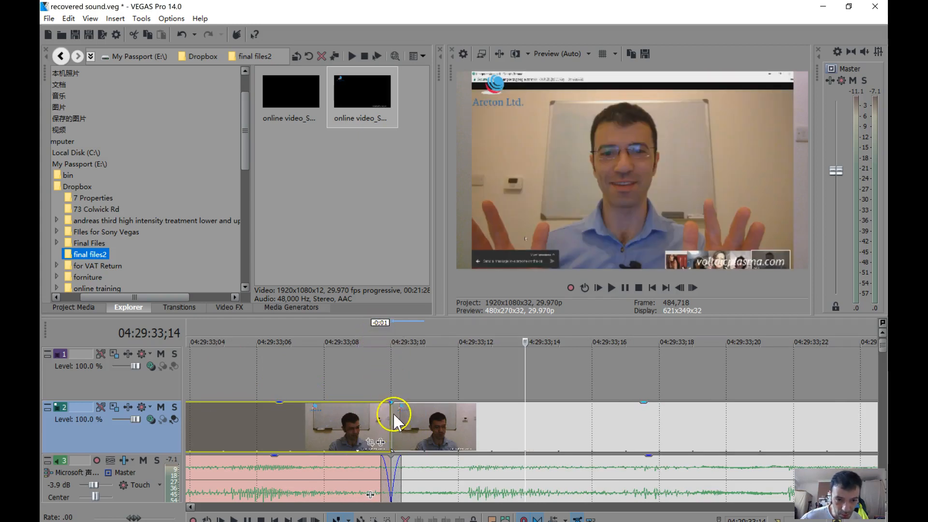
- Play from 04:29:32;21 across the trimmed join at the middle segment's end to check the transition
scroll(346, 347, "down", 10)
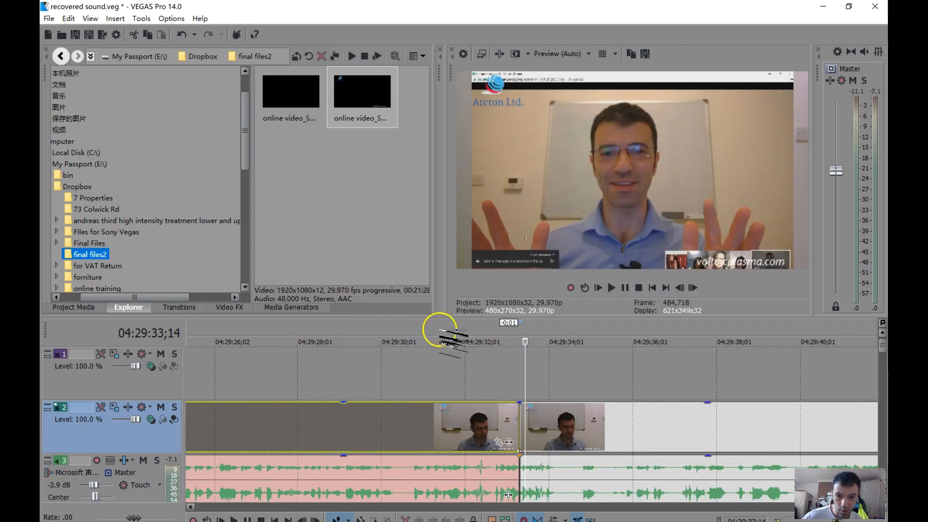
left_click(492, 328)
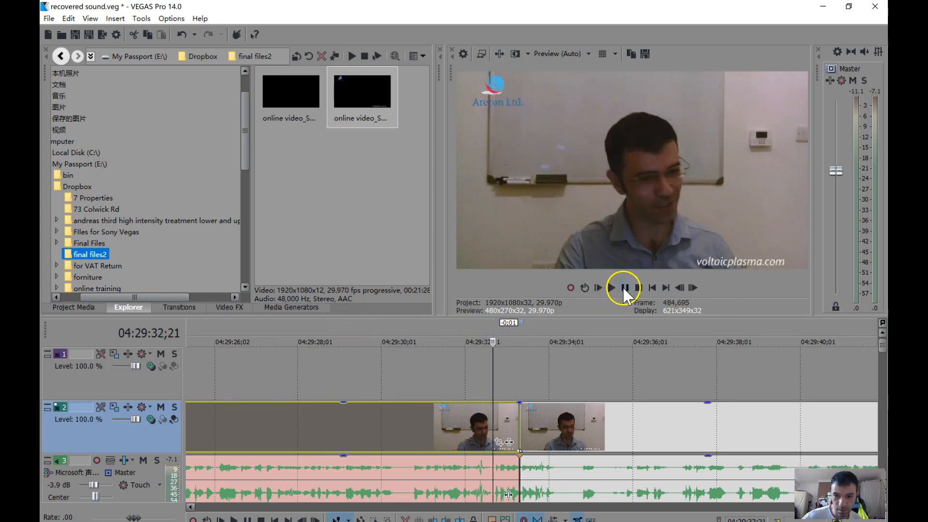
left_click(613, 288)
left_click(625, 287)
- Split the first section's video and audio at 04:25:26;13, just before the video gap
scroll(508, 394, "down", 3)
scroll(509, 389, "down", 15)
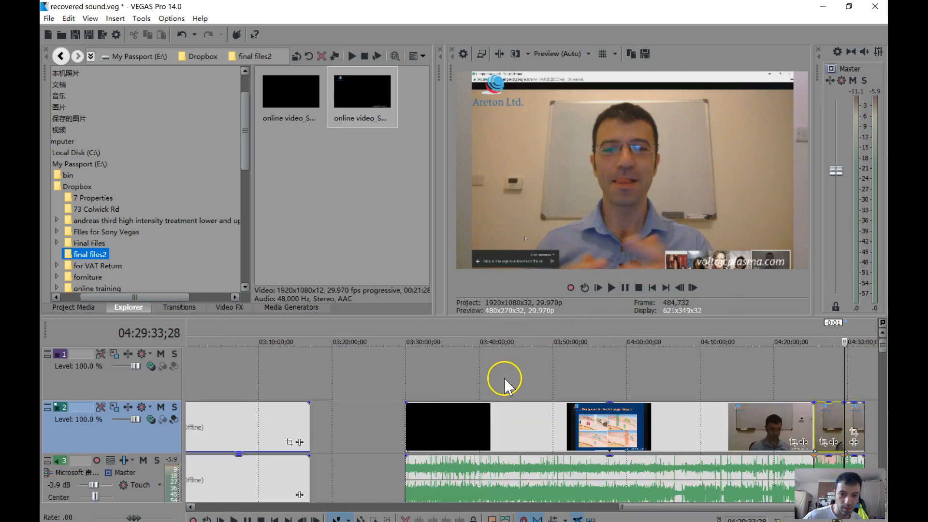
scroll(602, 381, "up", 5)
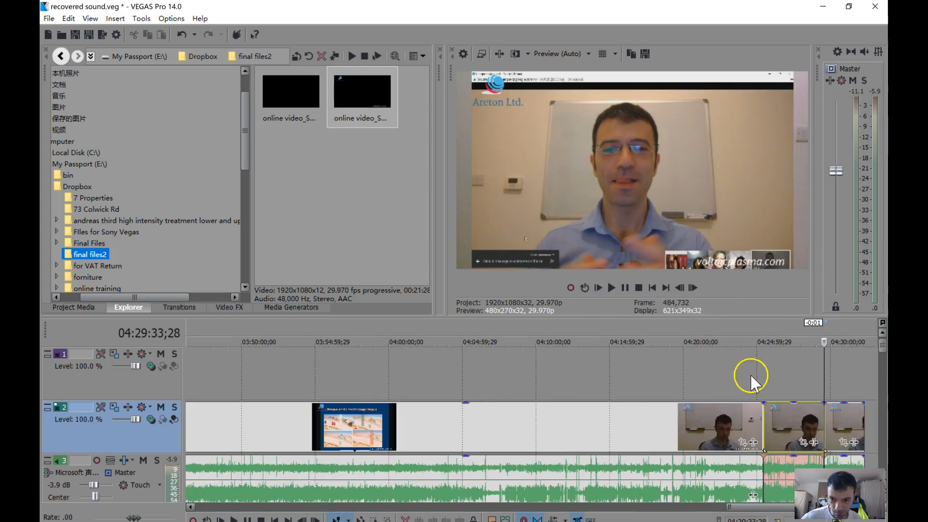
left_click(760, 339)
scroll(756, 337, "up", 12)
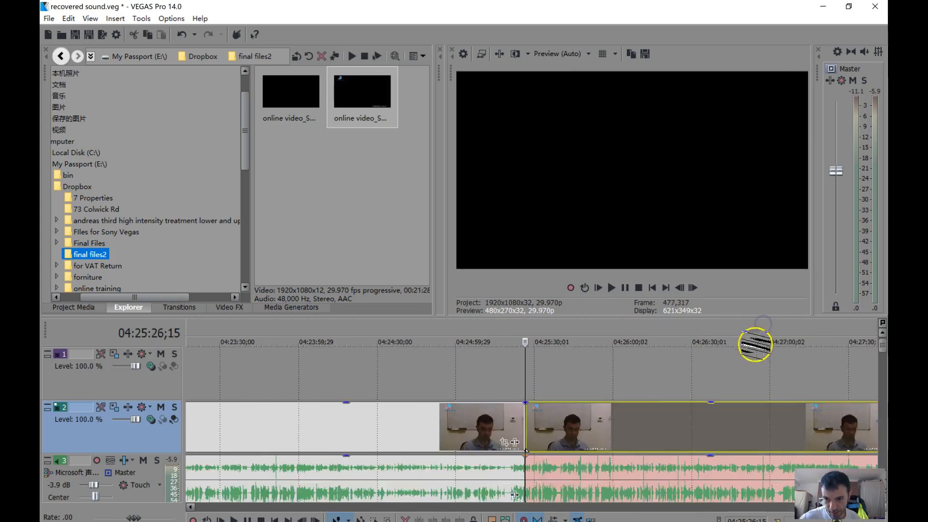
scroll(520, 444, "up", 8)
scroll(527, 443, "down", 3)
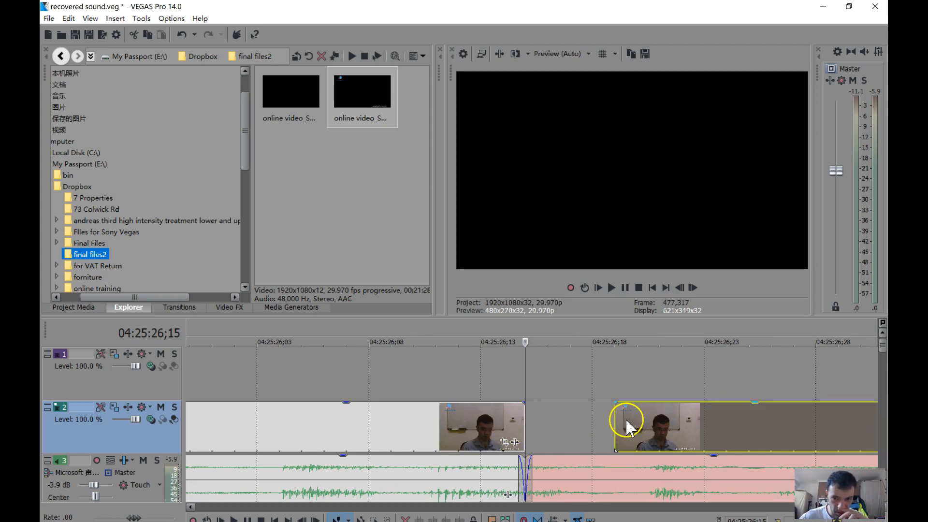
left_click(514, 424)
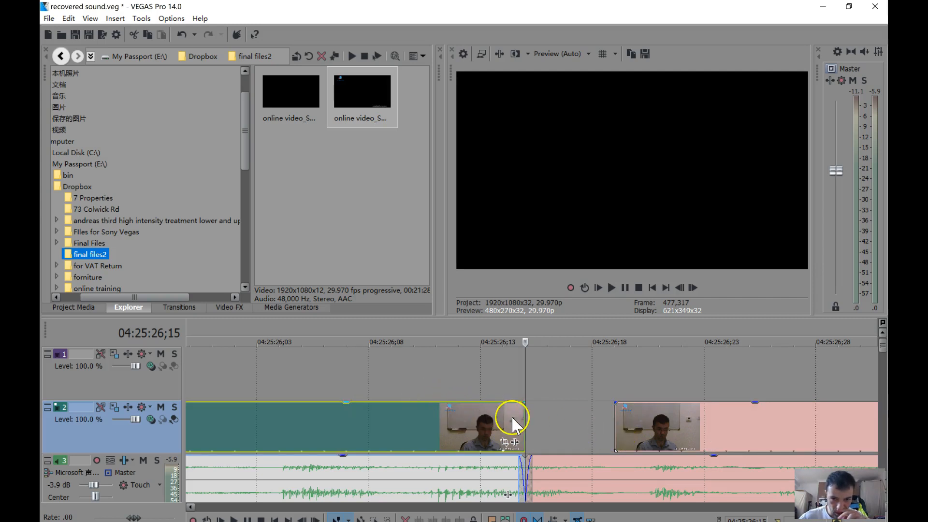
left_click(480, 418)
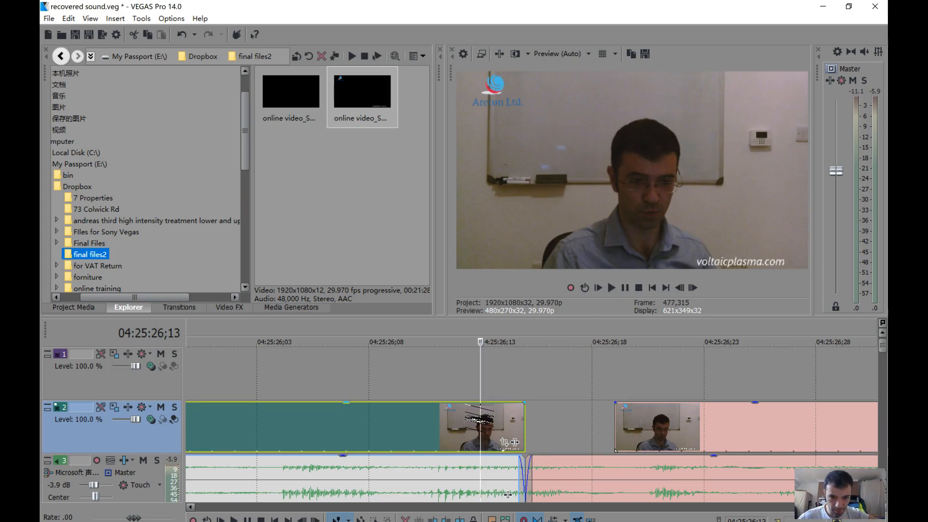
key("s")
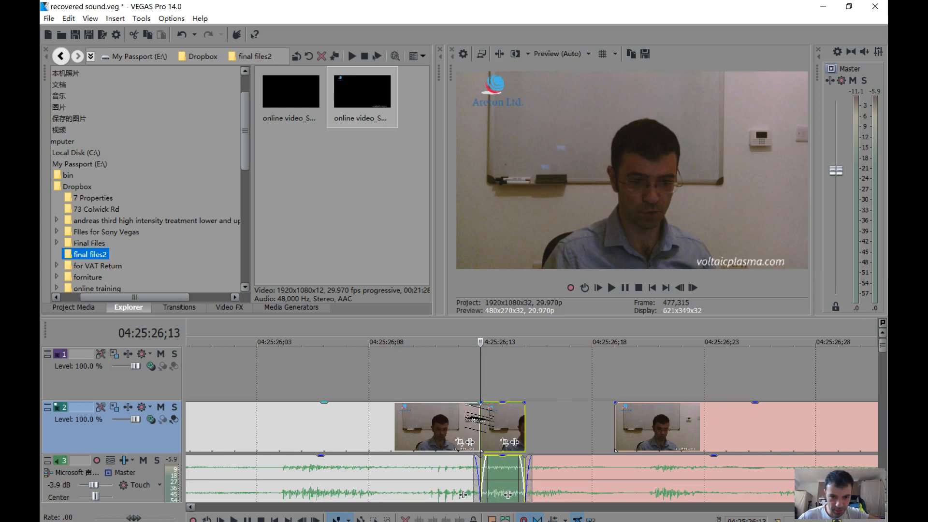
- Remove the short split-off video piece before the gap from its group with the audio
right_click(505, 422)
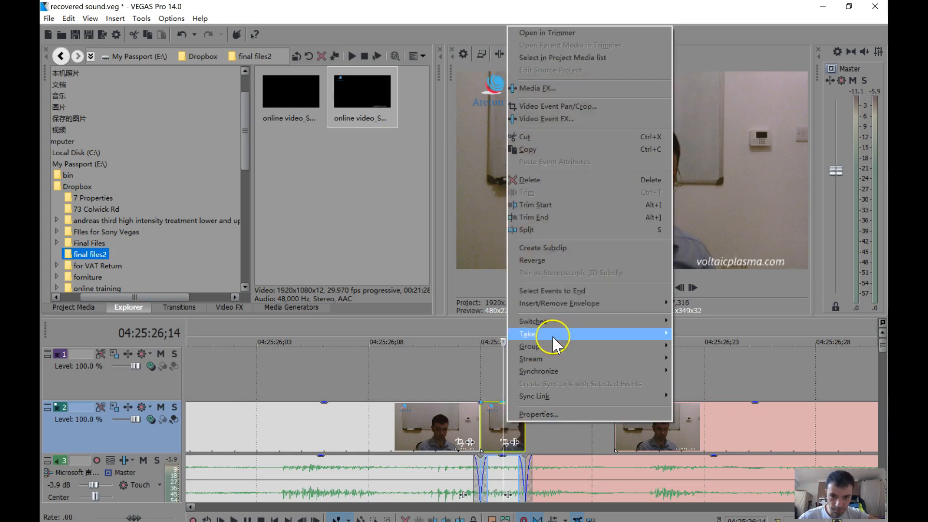
mouse_move(555, 354)
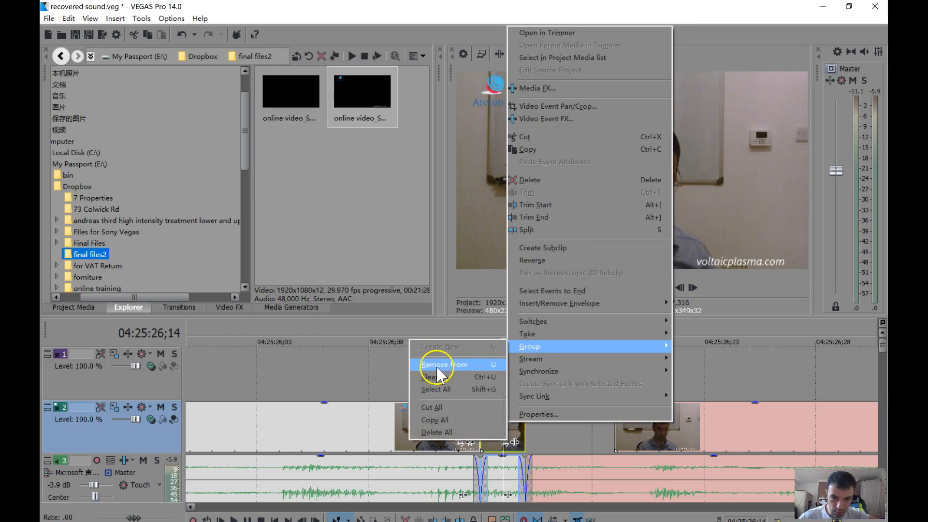
left_click(437, 367)
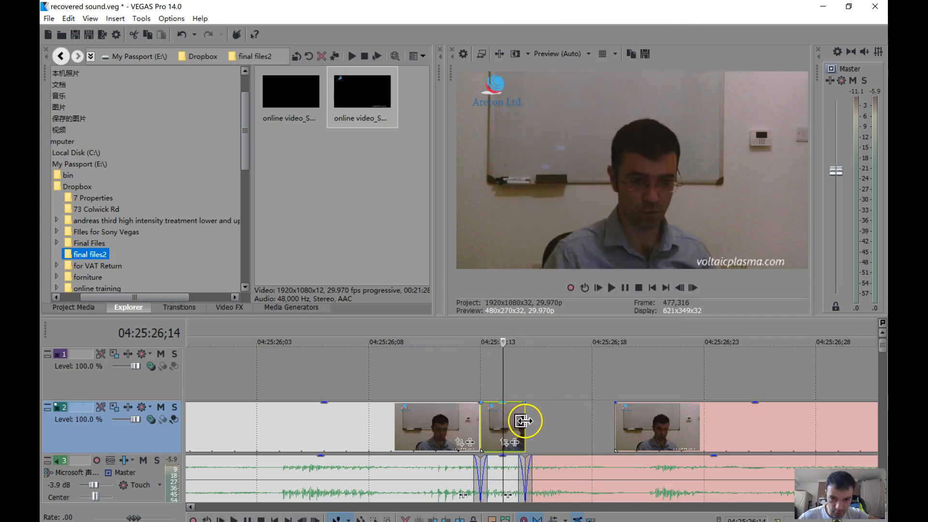
- Extend the end of the short split-off video piece by 4 frames to close the gap before the middle section's video
key("Right")
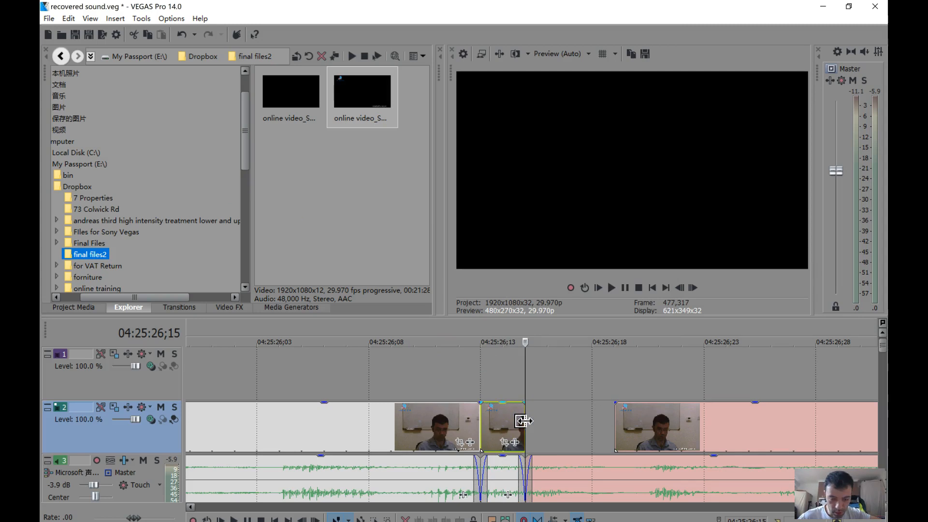
left_click(524, 419)
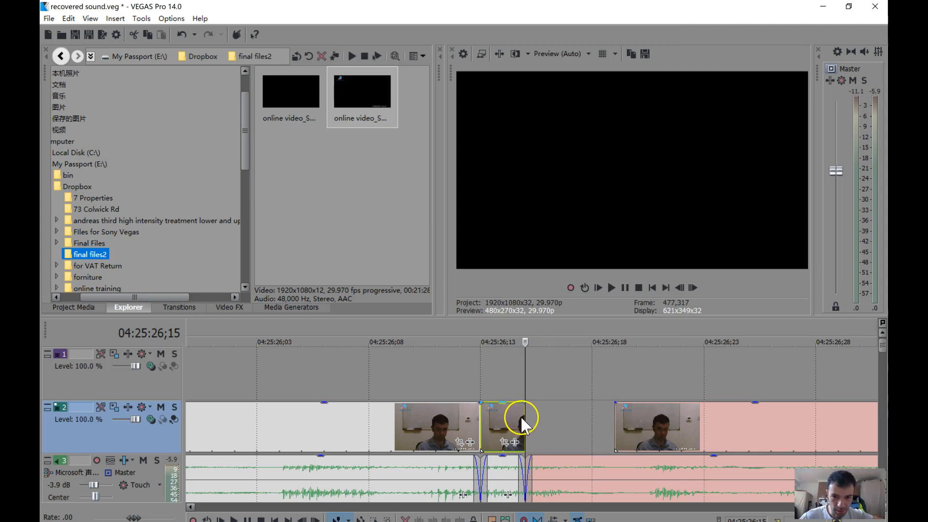
left_click_drag(524, 417, 618, 425)
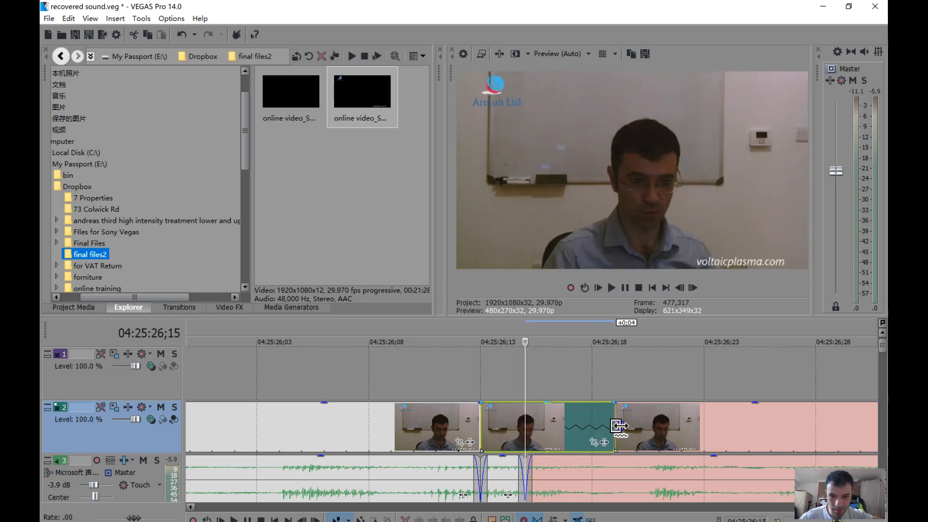
- Play from 04:25:26;11 across the filled gap to check the transition
left_click(435, 334)
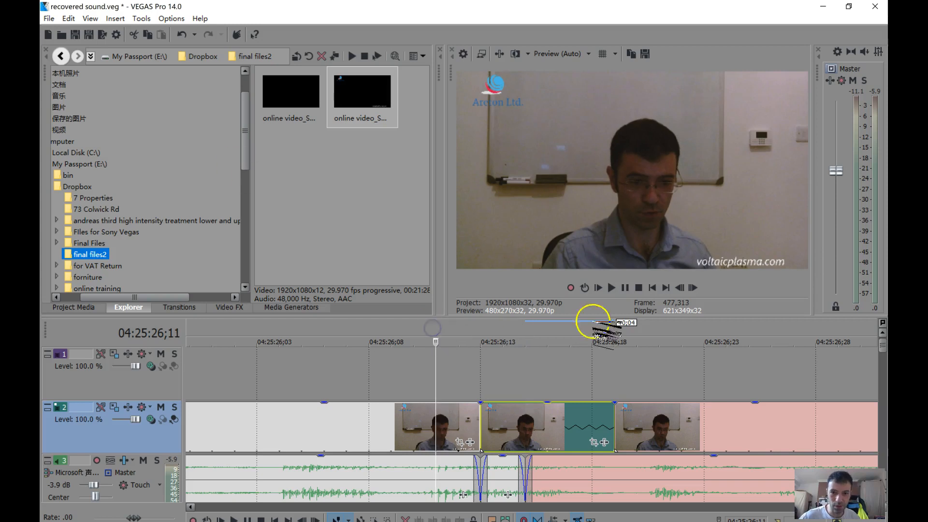
left_click(611, 288)
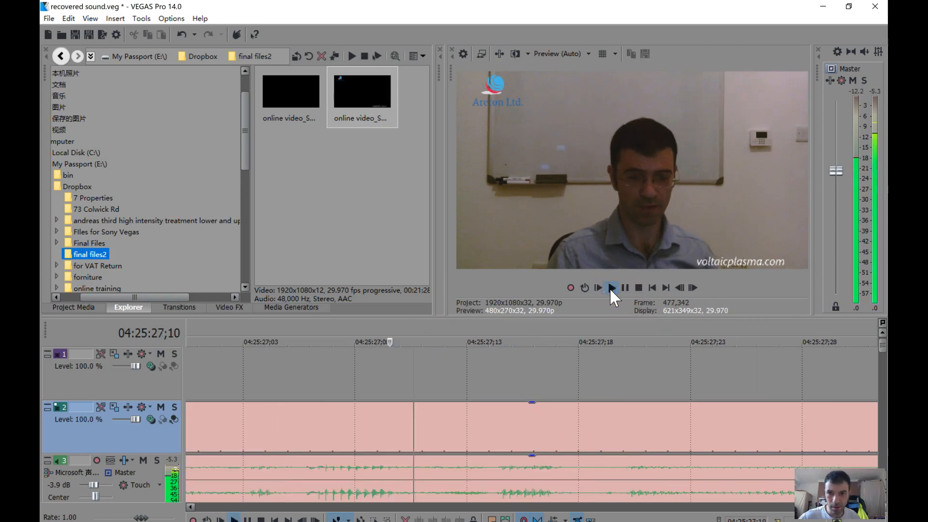
key("Return")
- Play from 04:25:16;18 into the middle section to check that its video matches the audio
scroll(559, 382, "down", 10)
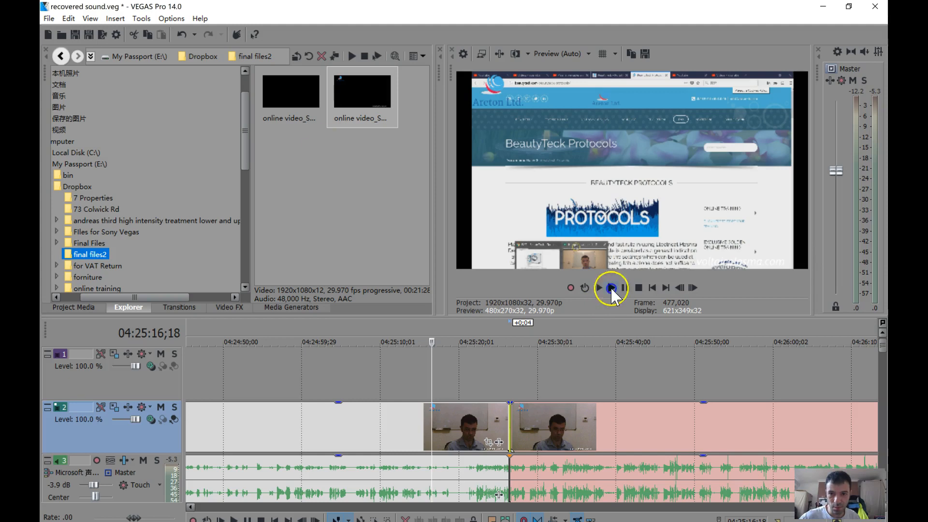
left_click(612, 287)
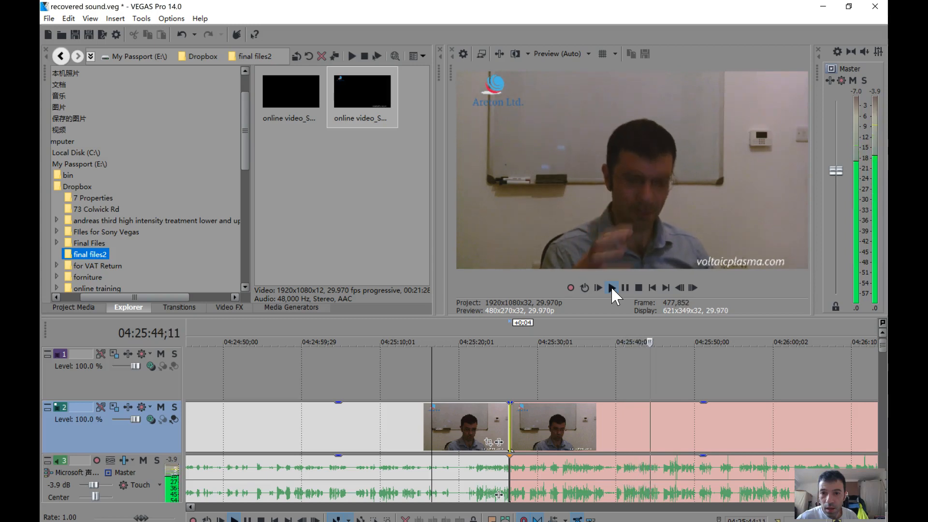
left_click(624, 288)
scroll(594, 416, "down", 3)
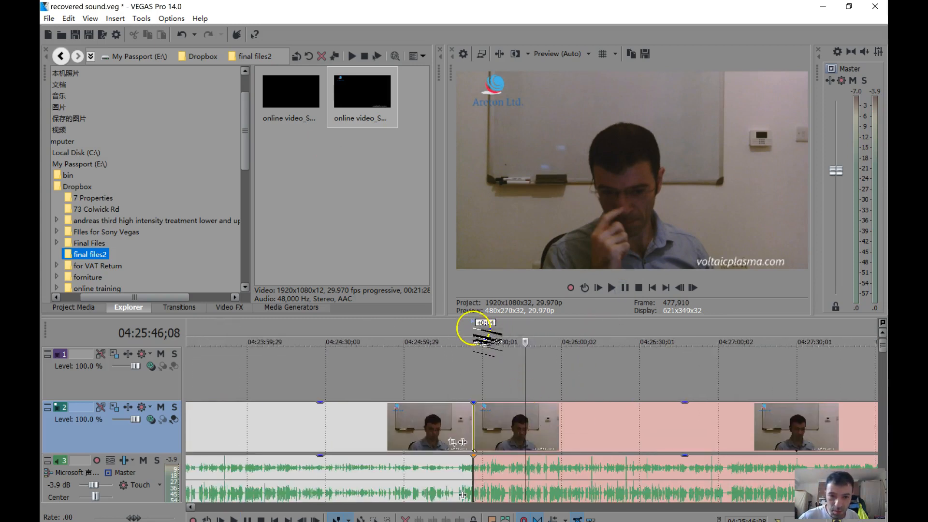
left_click(611, 288)
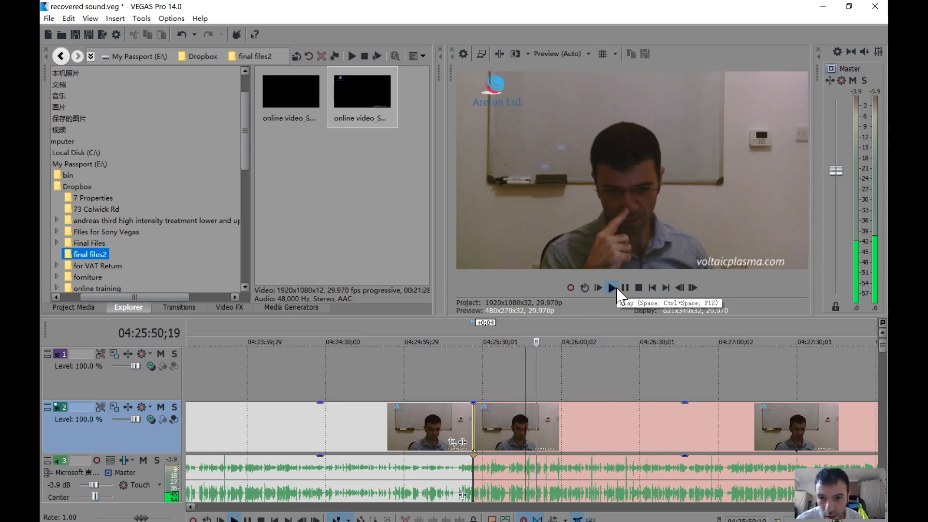
left_click(624, 287)
- Shift the middle section's video event 2 frames later, so it starts at 04:25:26;21
left_click(542, 367)
scroll(480, 408, "down", 2)
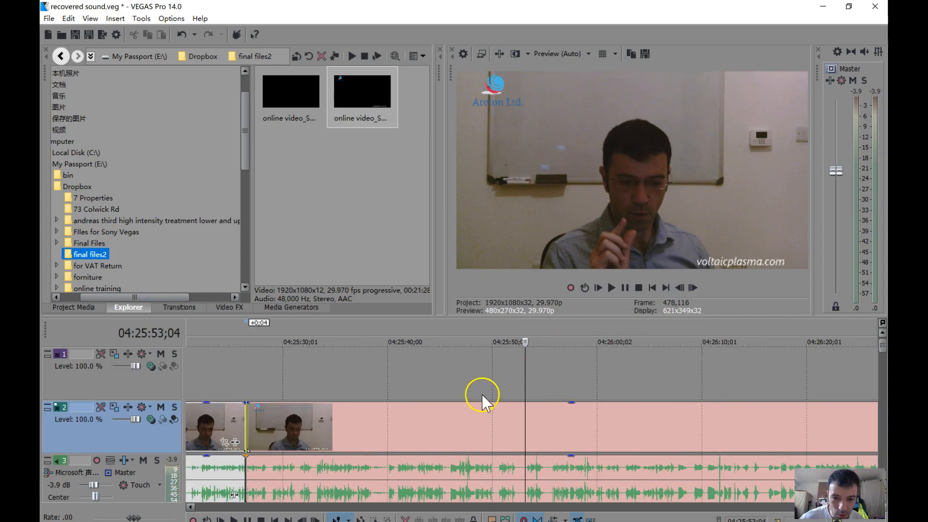
left_click(496, 330)
scroll(500, 358, "up", 10)
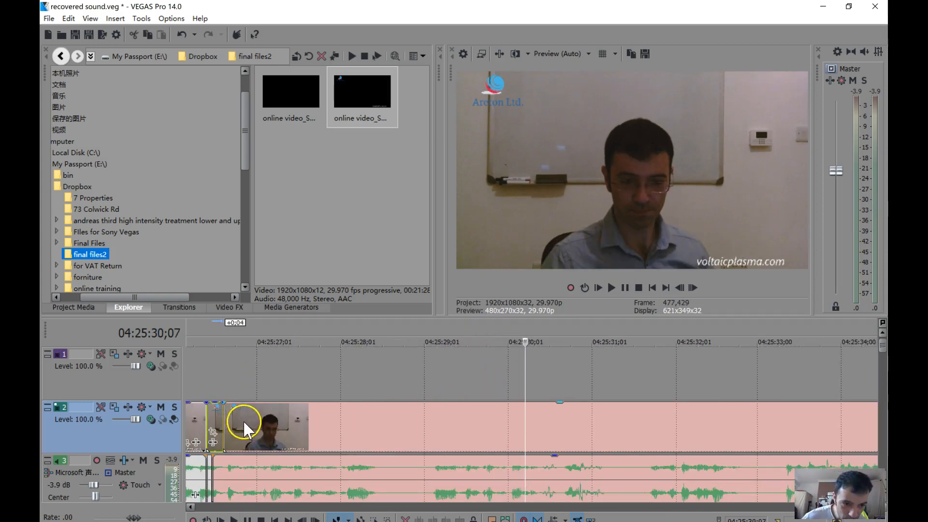
left_click(232, 336)
scroll(244, 352, "up", 5)
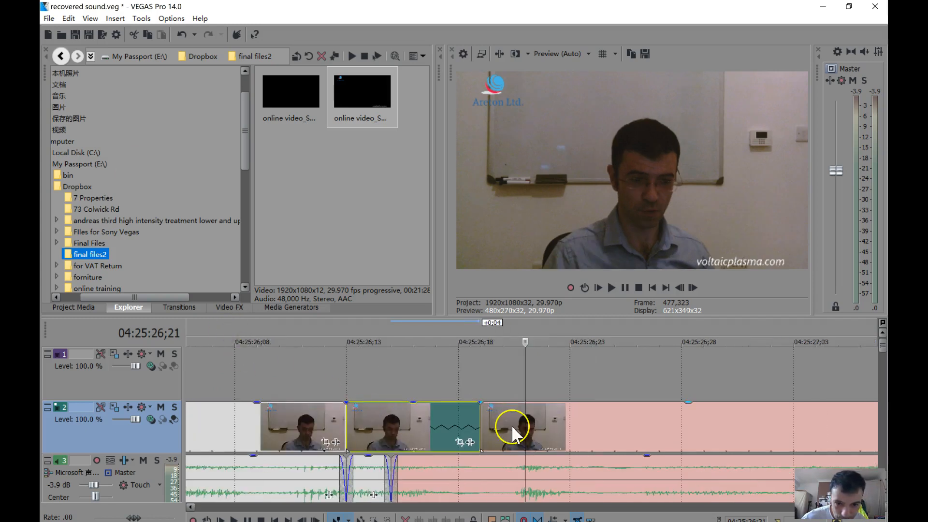
left_click_drag(498, 421, 536, 426)
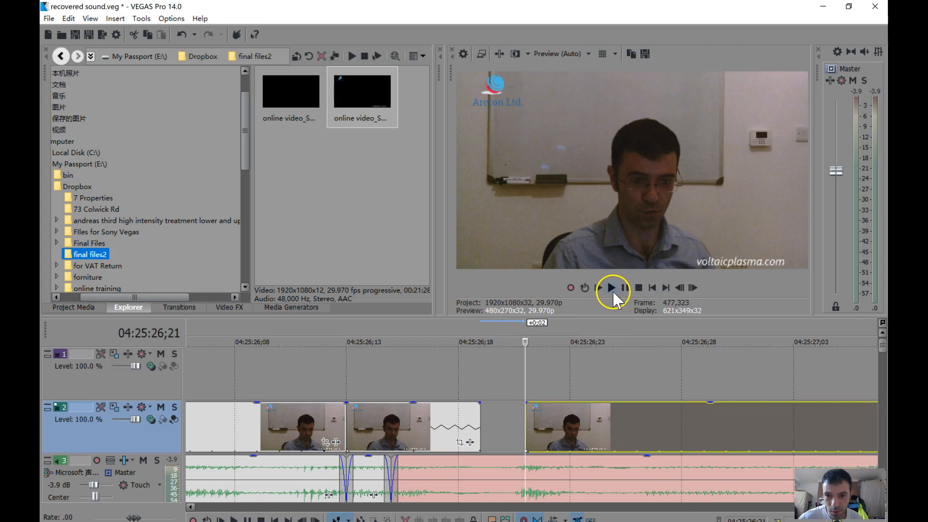
- Play the middle section from 04:25:26;21 and again near its end from 04:29:02;07 to check the sync
left_click(611, 287)
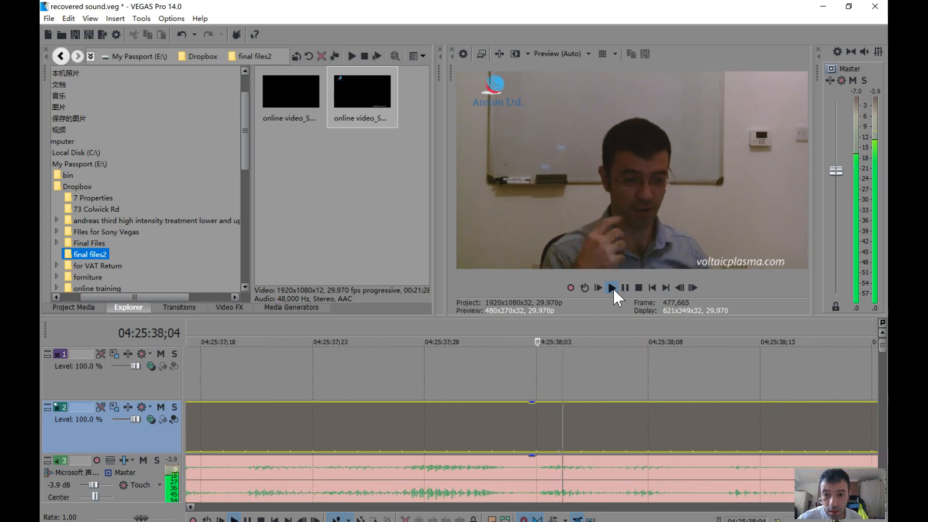
left_click(625, 288)
scroll(532, 385, "up", 5)
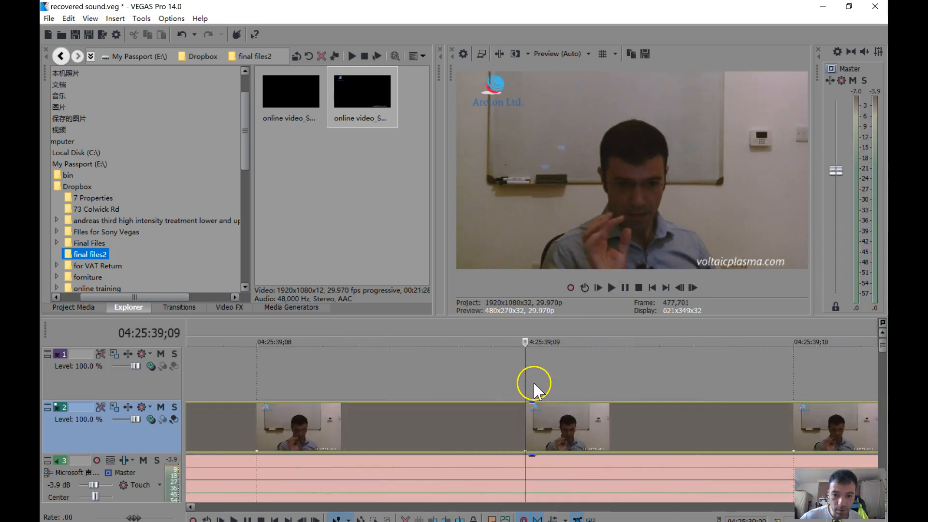
scroll(533, 385, "down", 5)
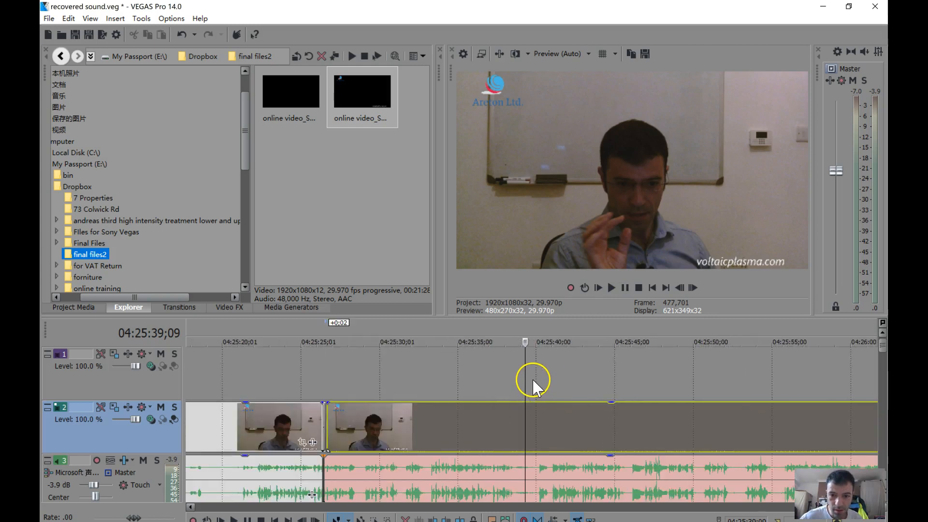
scroll(533, 385, "down", 3)
left_click(791, 328)
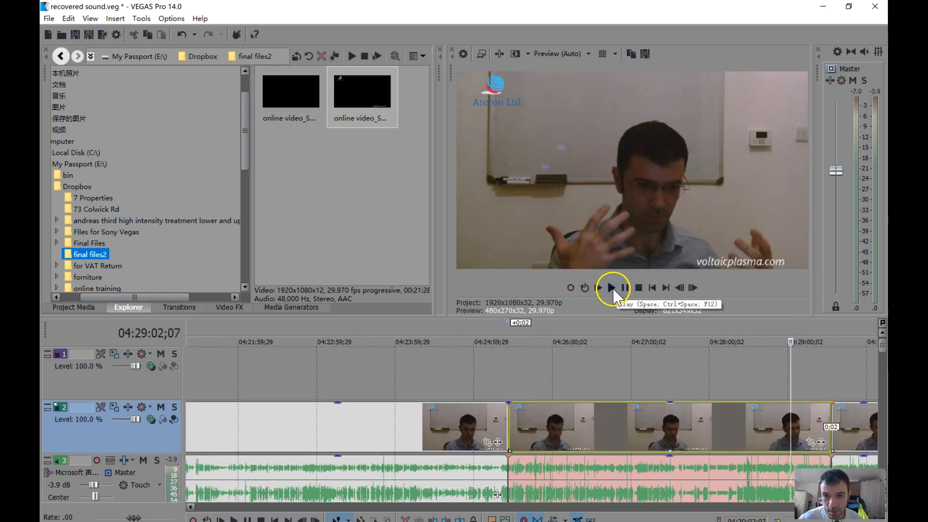
left_click(611, 287)
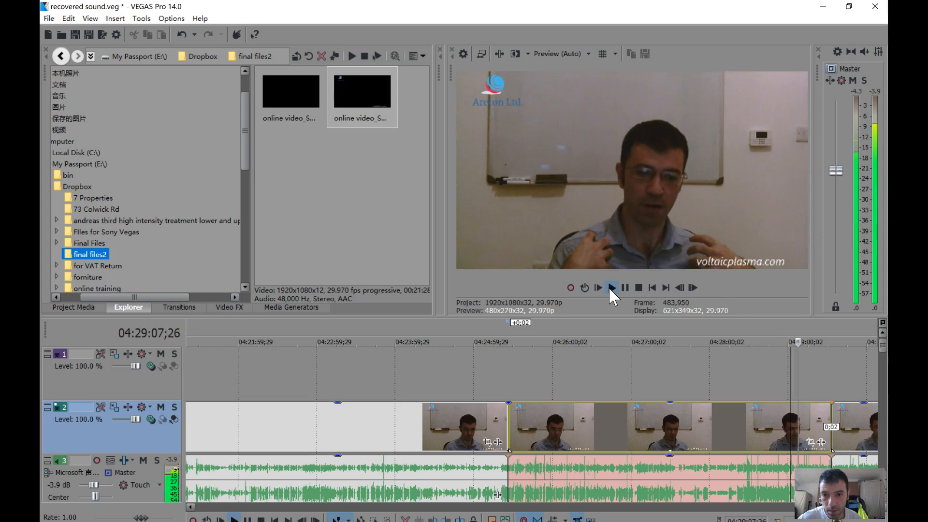
left_click(624, 289)
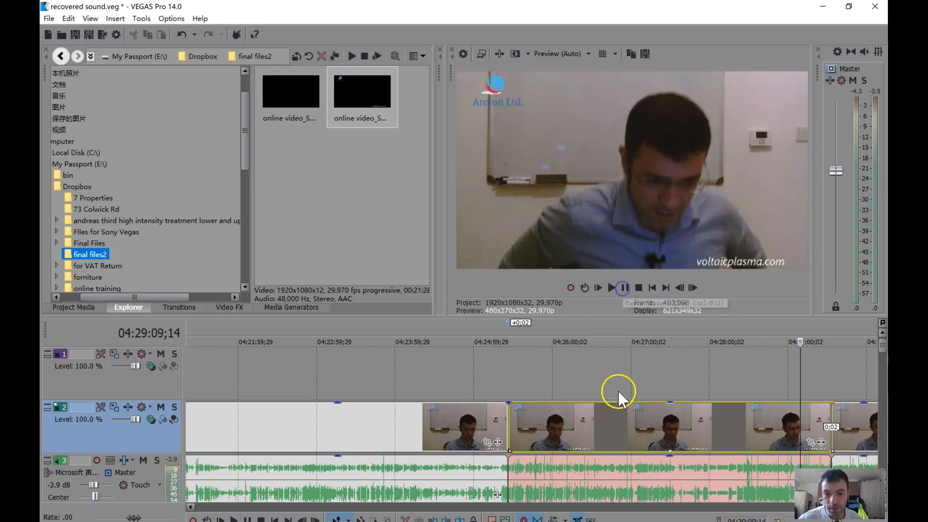
- Split the middle section's video and audio at 04:27:29;19
scroll(655, 411, "down", 3)
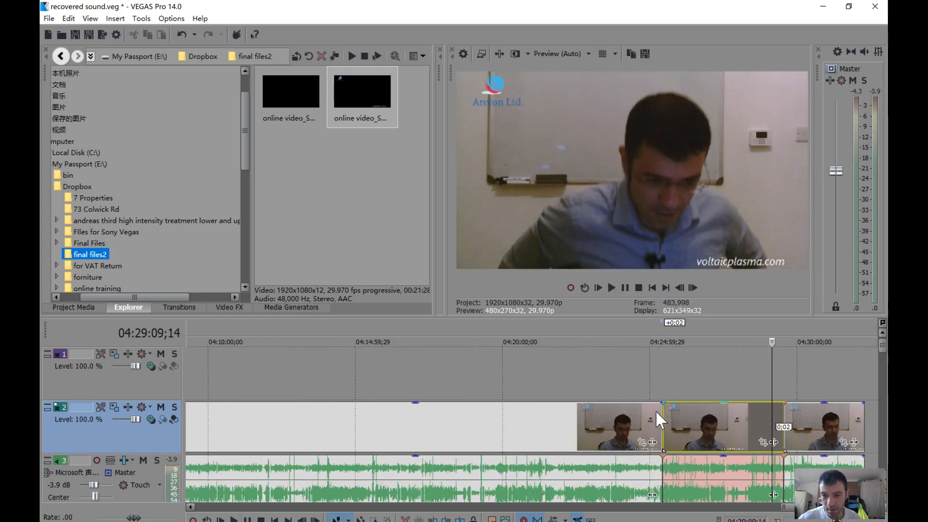
scroll(628, 411, "up", 2)
scroll(628, 409, "up", 2)
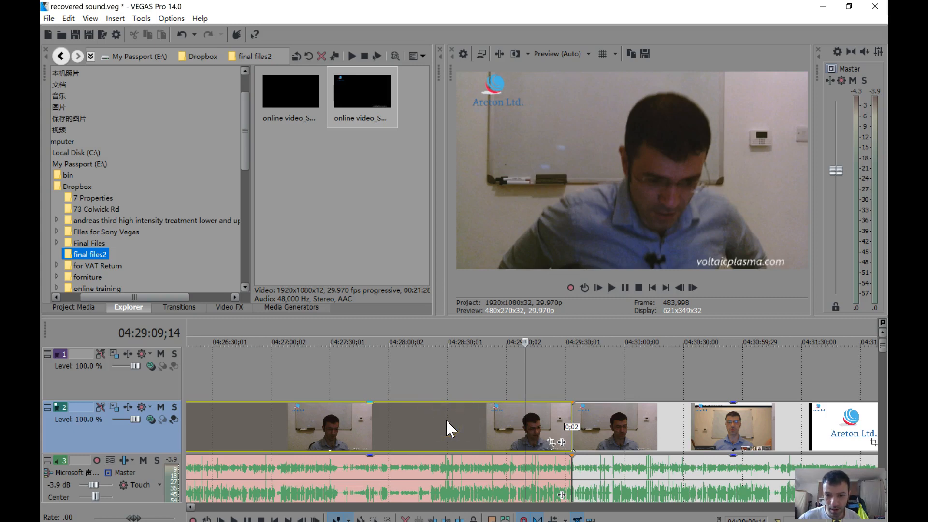
scroll(446, 420, "down", 1)
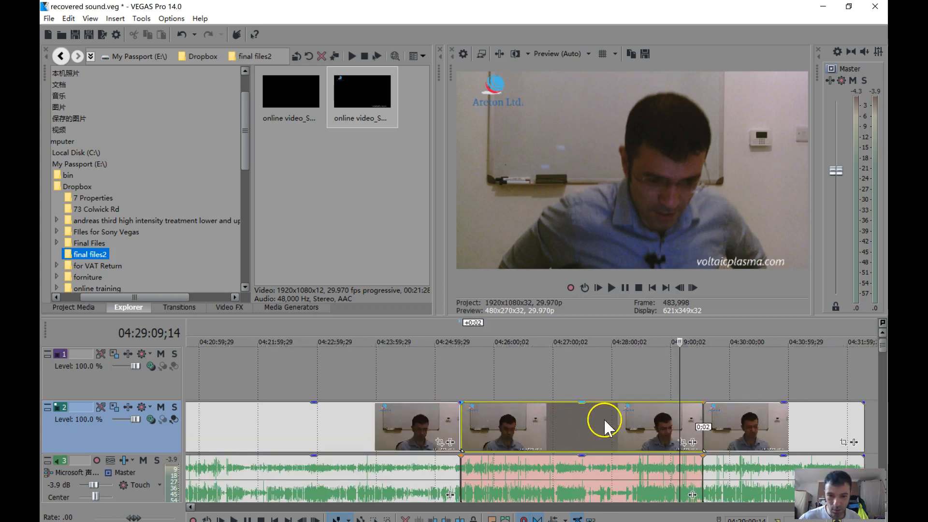
left_click(581, 422)
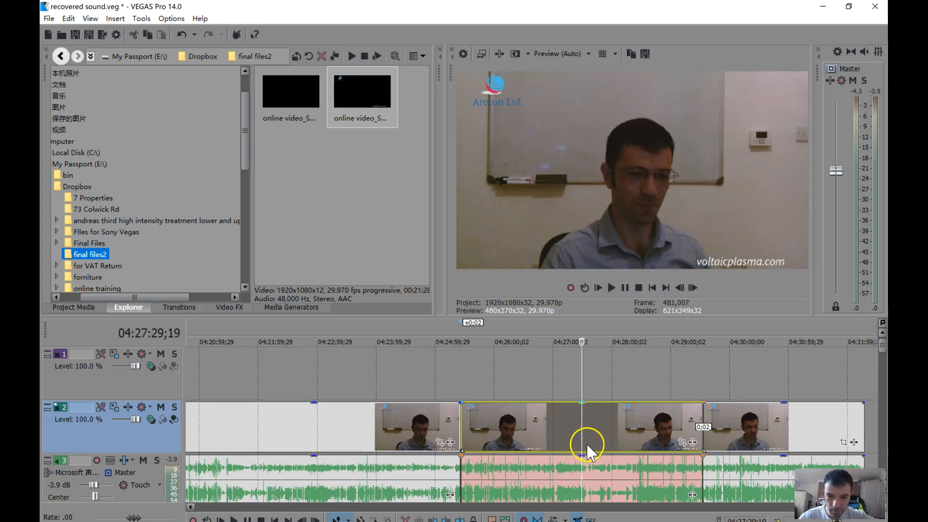
key("s")
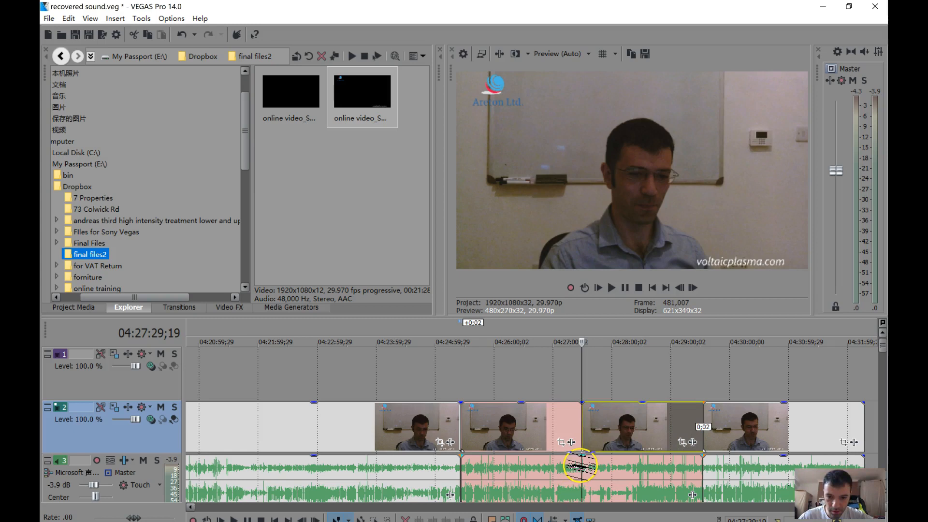
left_click(582, 462)
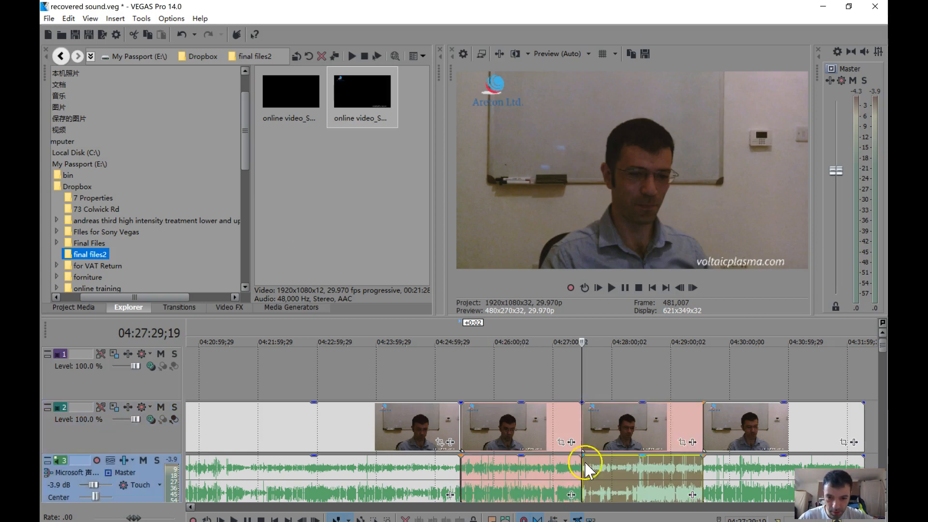
- Shift the video of the middle section's second half earlier by about 1 second 23 frames, leaving its audio in place
scroll(643, 432, "up", 3)
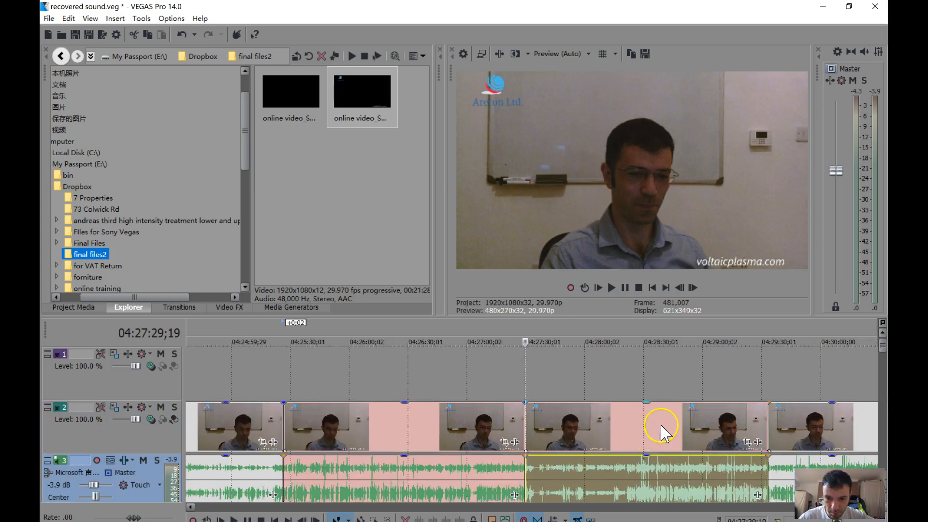
left_click(660, 426)
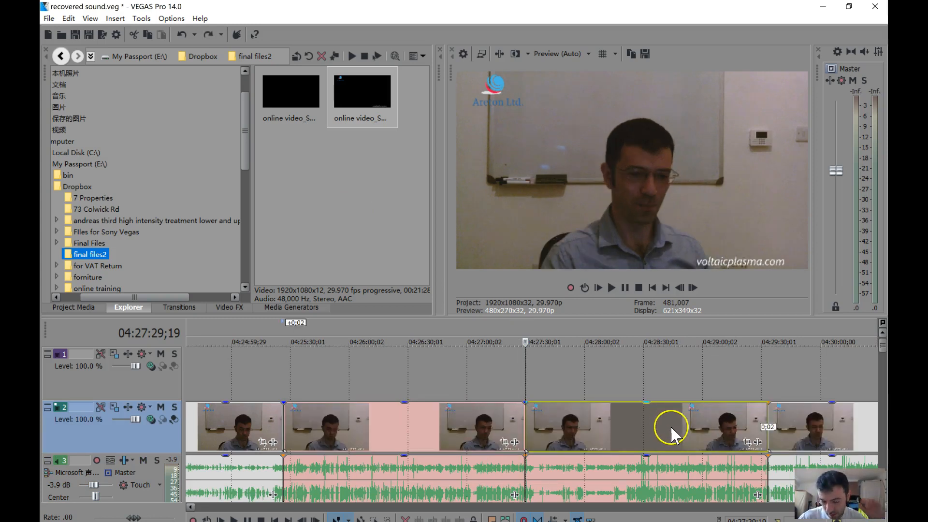
left_click(662, 427)
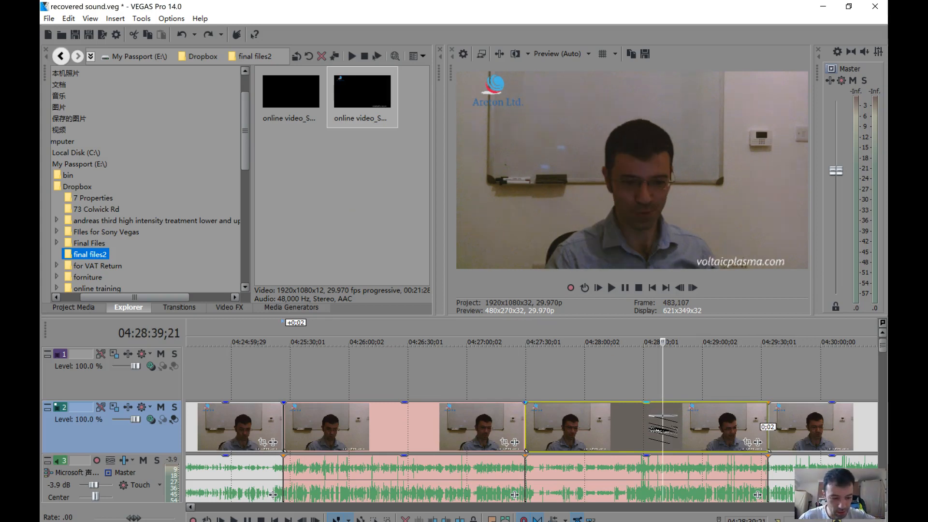
right_click(662, 427)
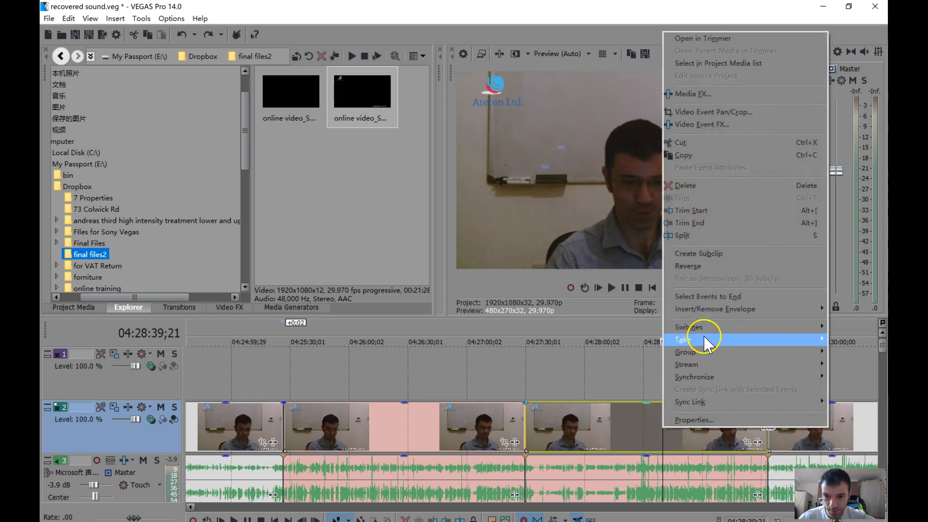
left_click(631, 379)
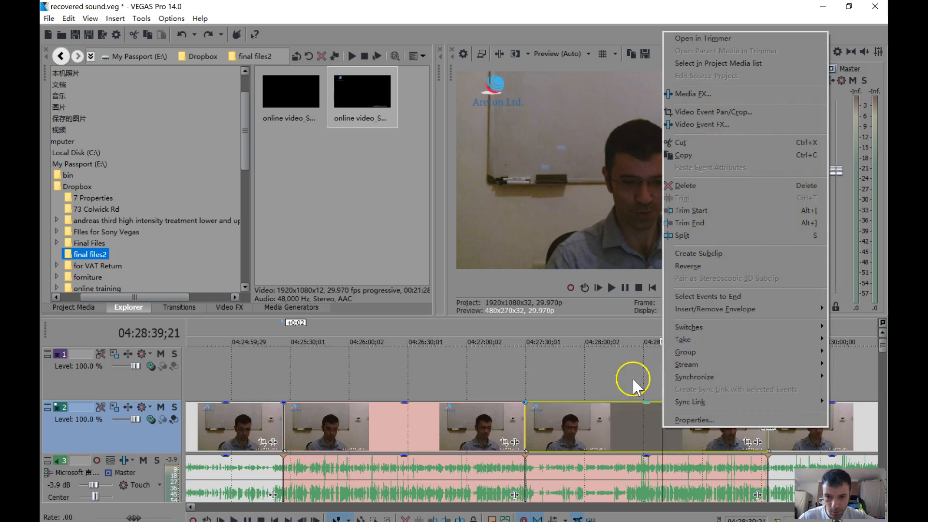
left_click(593, 429)
scroll(614, 422, "up", 5)
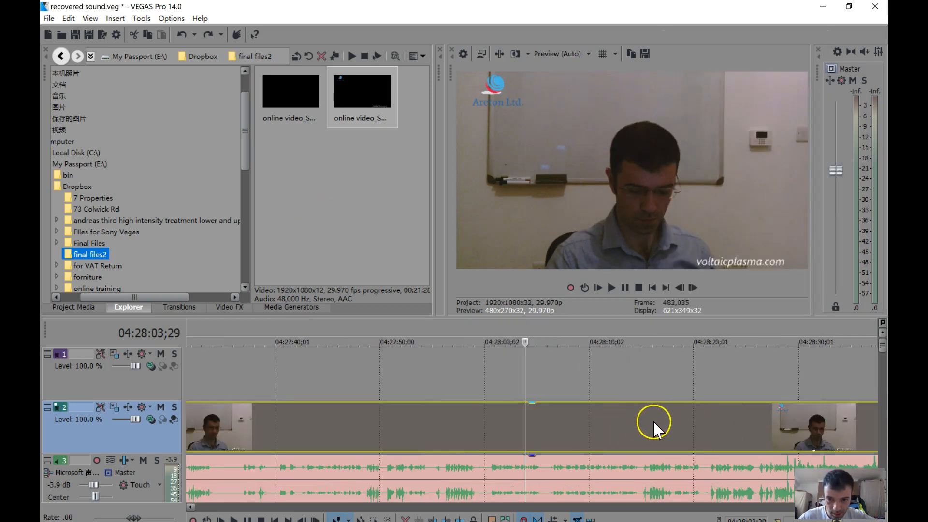
left_click_drag(648, 422, 636, 422)
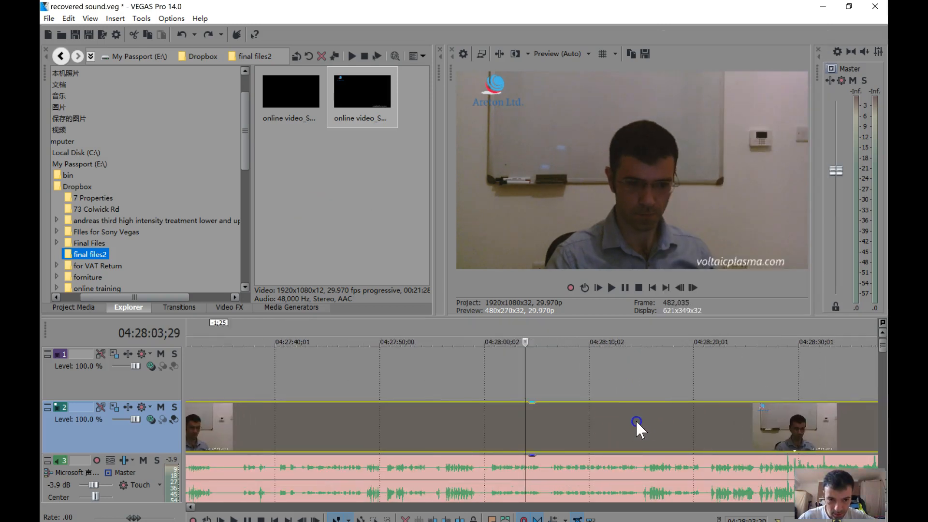
- Play the shifted second half from 04:28:03;29 to check its video against the audio
left_click(611, 288)
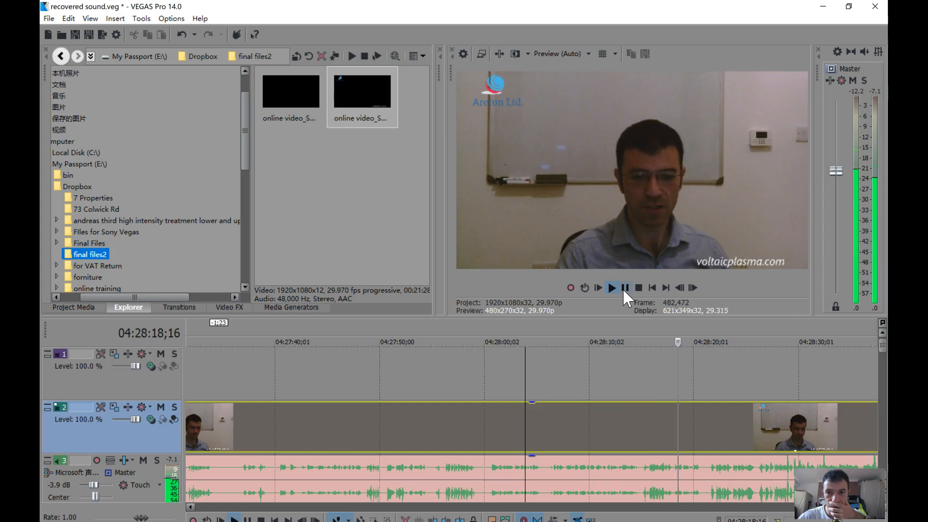
left_click(624, 288)
- Shift the video of the middle section's second half later by 1 second 23 frames, back to its split at 04:27:29;19
scroll(575, 377, "down", 5)
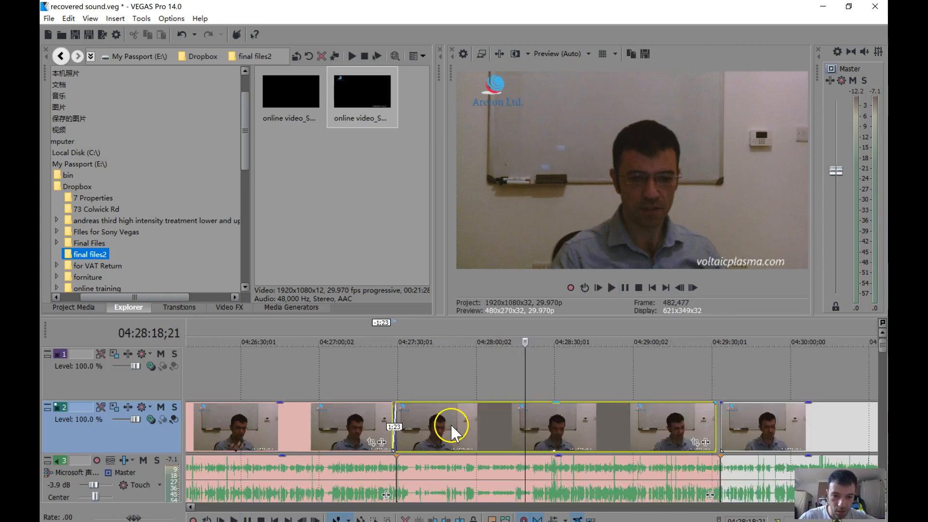
scroll(450, 423, "down", 2)
left_click(431, 337)
scroll(471, 382, "up", 2)
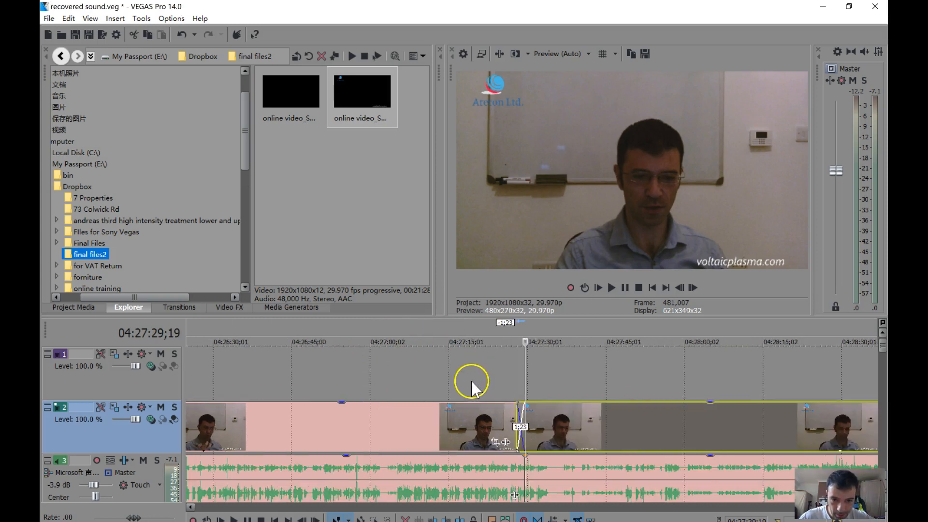
scroll(471, 382, "up", 3)
left_click_drag(545, 429, 584, 428)
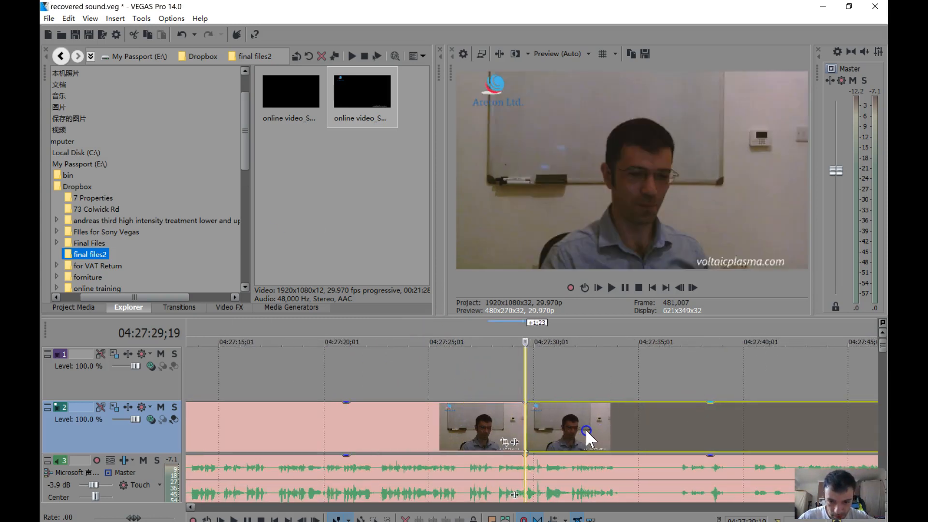
- Try shifting the second half's video 1 frame later than its audio and play it from 04:27:29;21
scroll(579, 428, "up", 5)
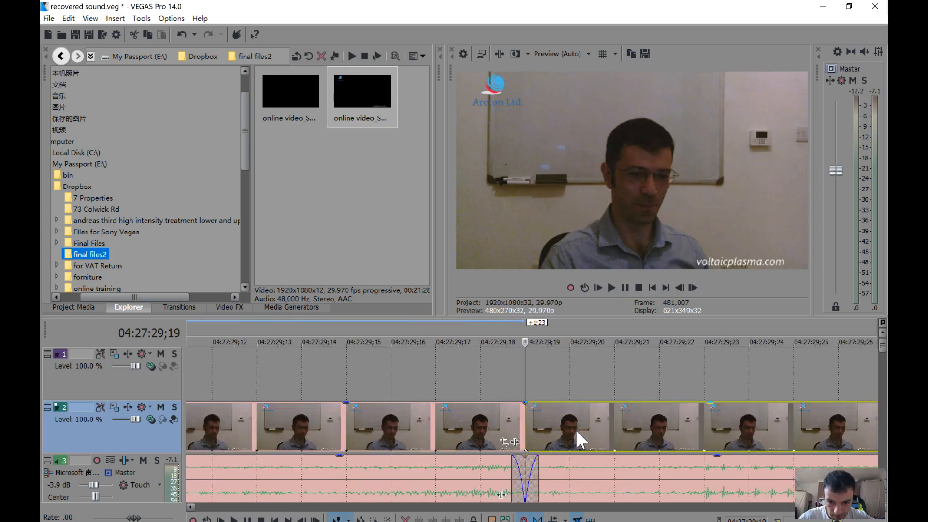
left_click(553, 428)
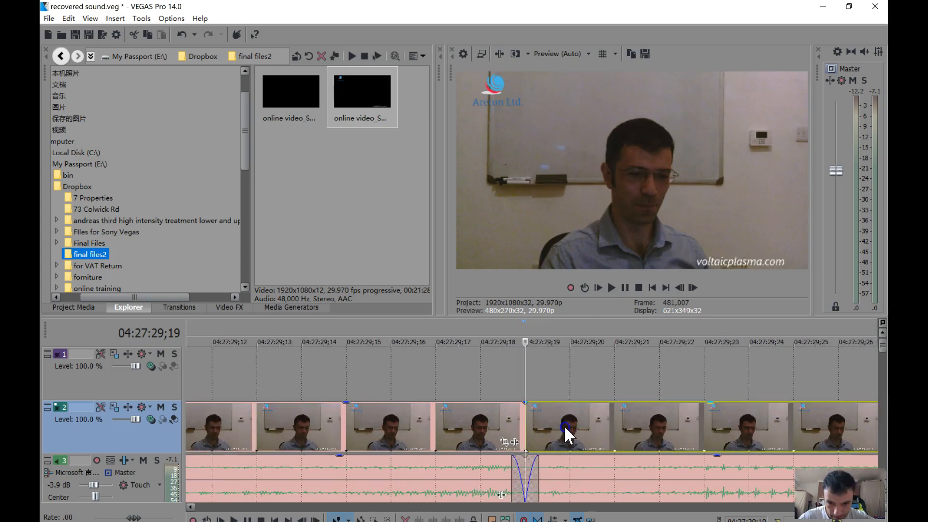
left_click_drag(578, 427, 580, 430)
left_click(623, 325)
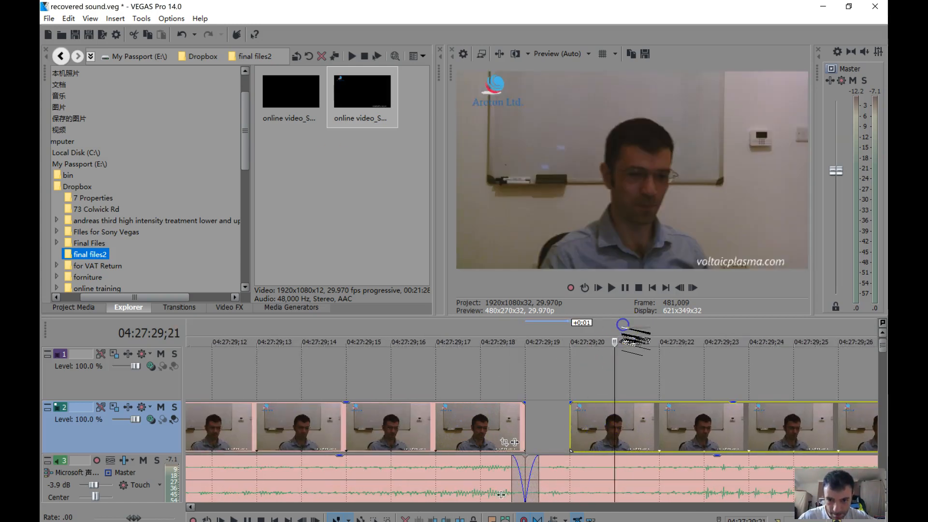
left_click(612, 288)
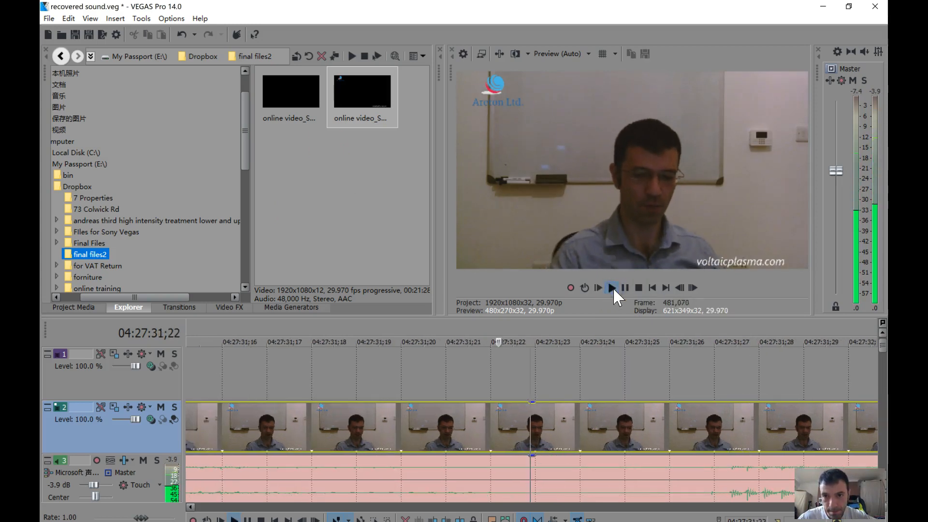
left_click(625, 288)
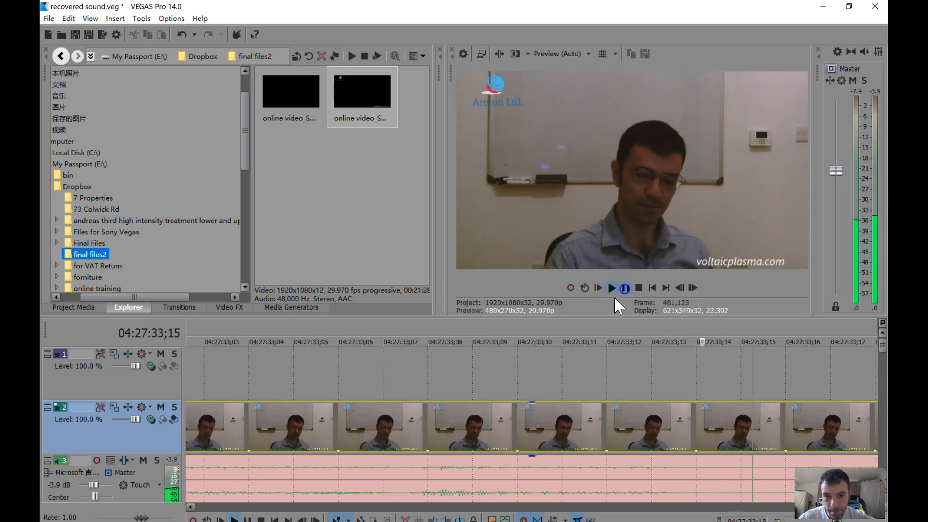
- Shift the second half's video 1 frame ahead of its audio, overlapping the first half, and place the cursor at 04:27:29;19
scroll(487, 411, "down", 2)
scroll(486, 409, "down", 4)
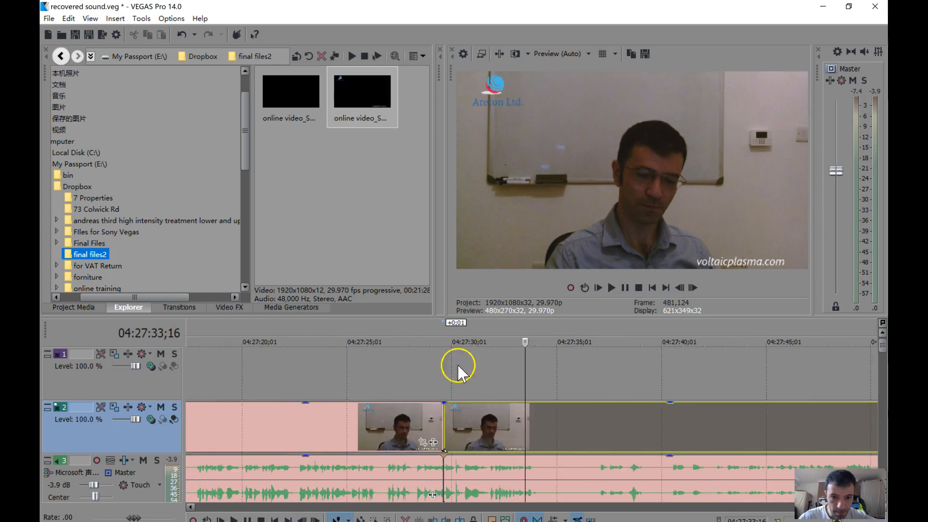
left_click(435, 372)
left_click(456, 419)
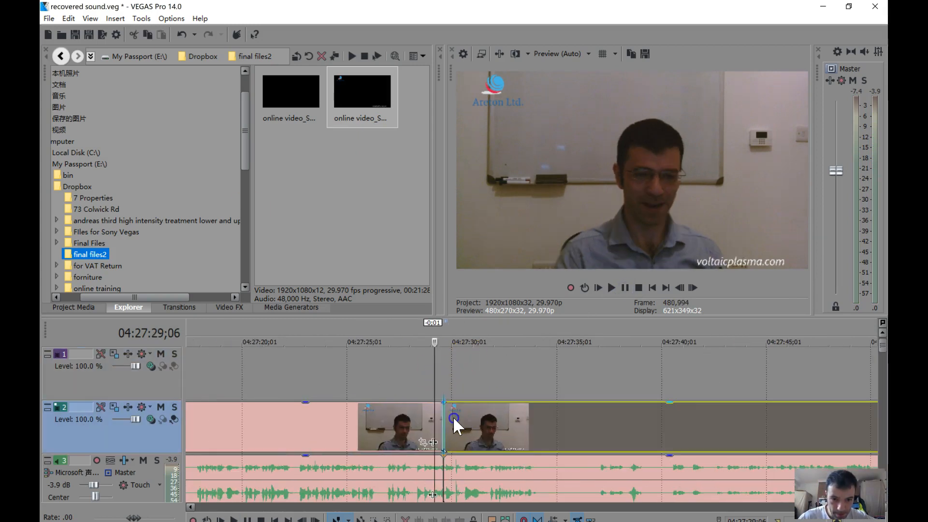
scroll(455, 421, "up", 4)
left_click_drag(691, 426, 686, 425)
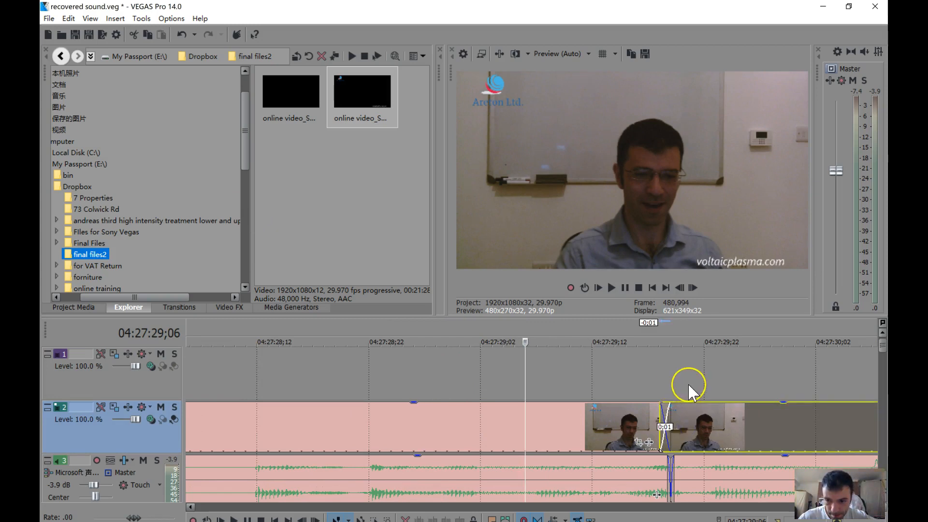
scroll(689, 391, "up", 1)
scroll(739, 385, "down", 1)
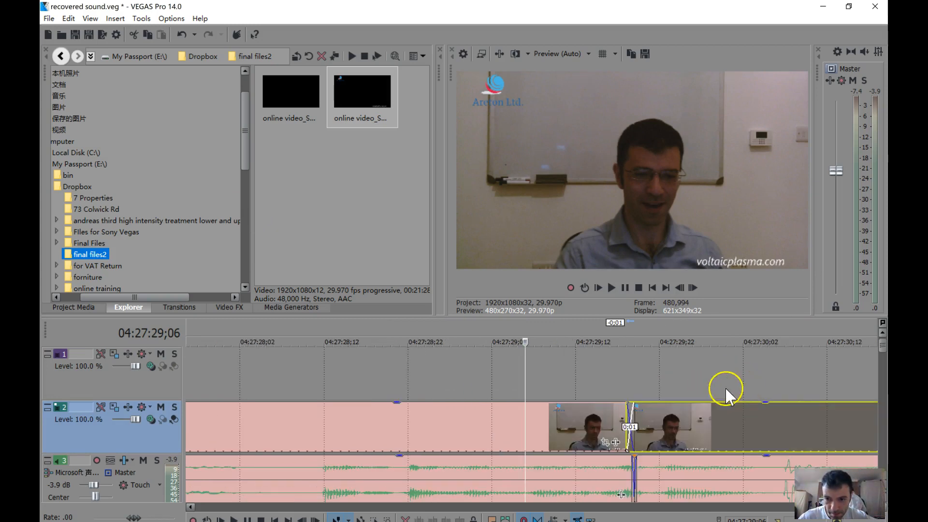
left_click(633, 389)
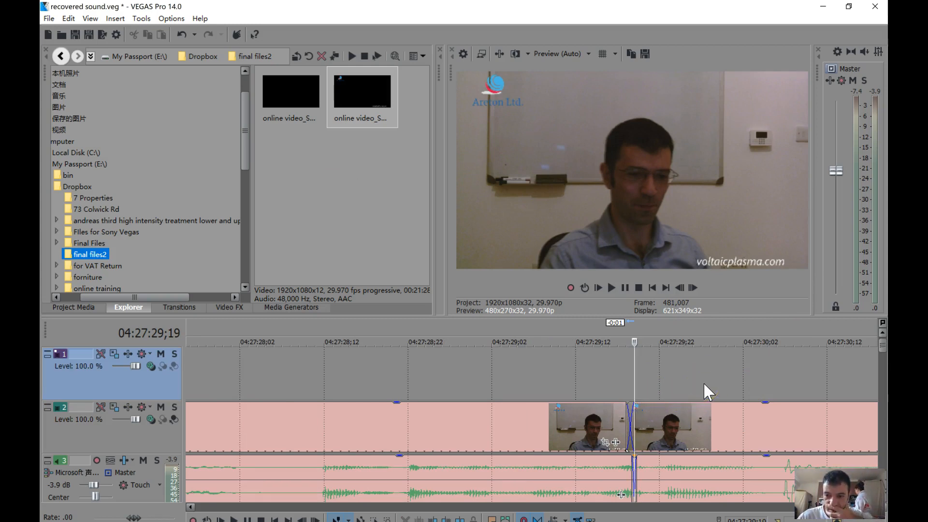
- Examine the join between the middle section's two halves at several zoom levels, checking frames at 04:27:30;10 and 04:27:28;06
left_click(507, 441)
left_click(464, 411)
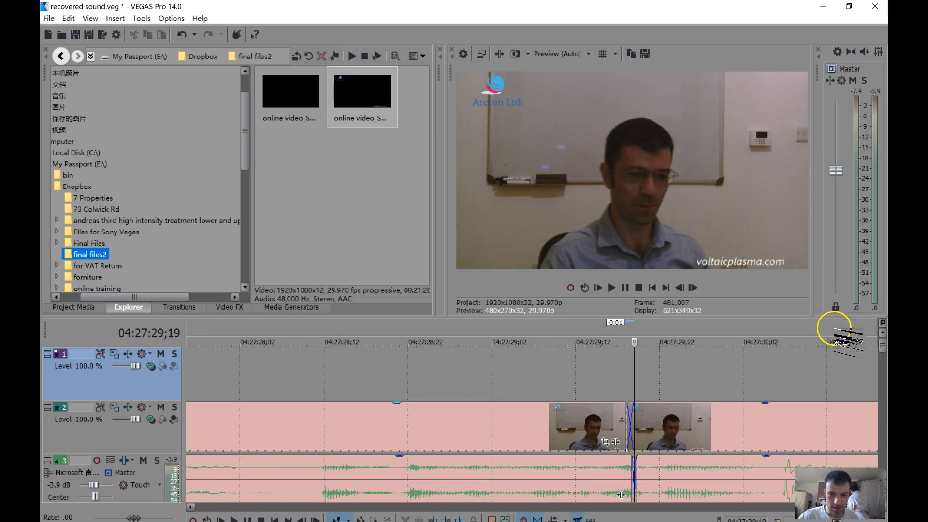
left_click(761, 333)
left_click(810, 334)
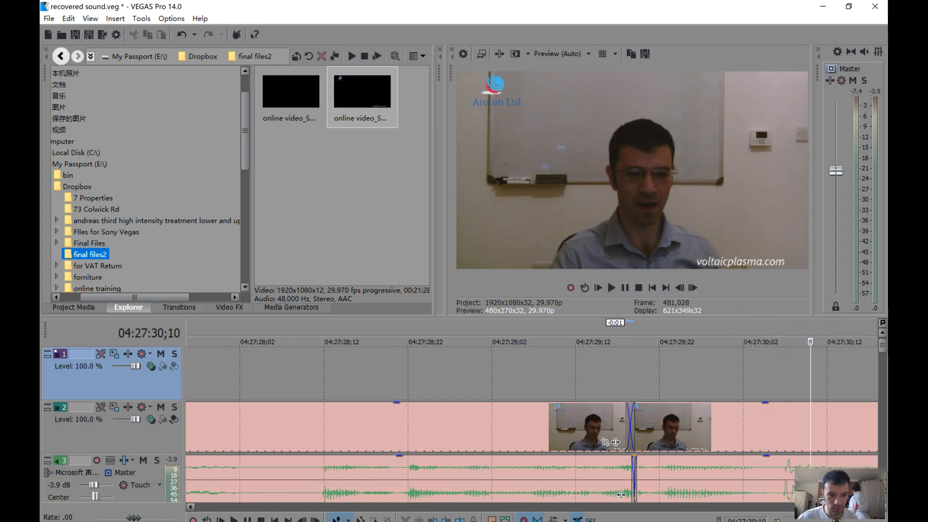
left_click(270, 322)
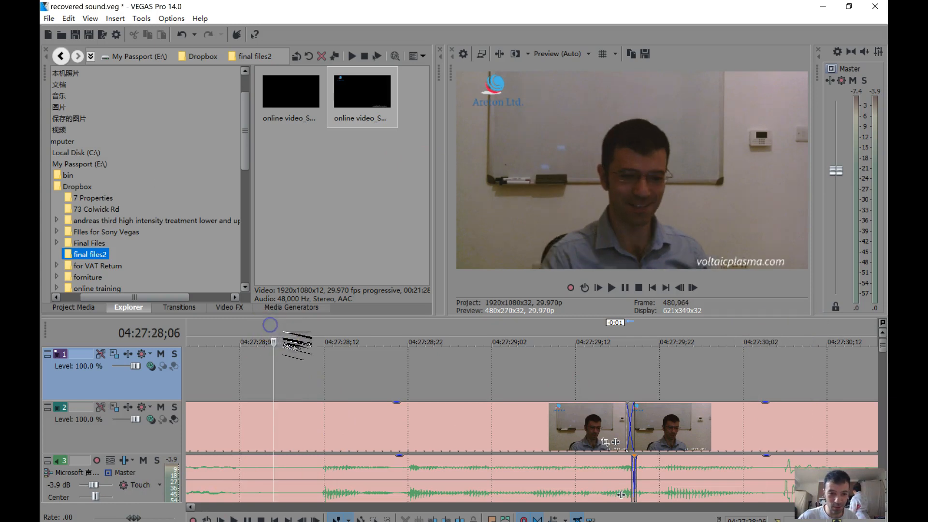
scroll(303, 364, "up", 5)
scroll(437, 381, "down", 5)
scroll(448, 371, "up", 5)
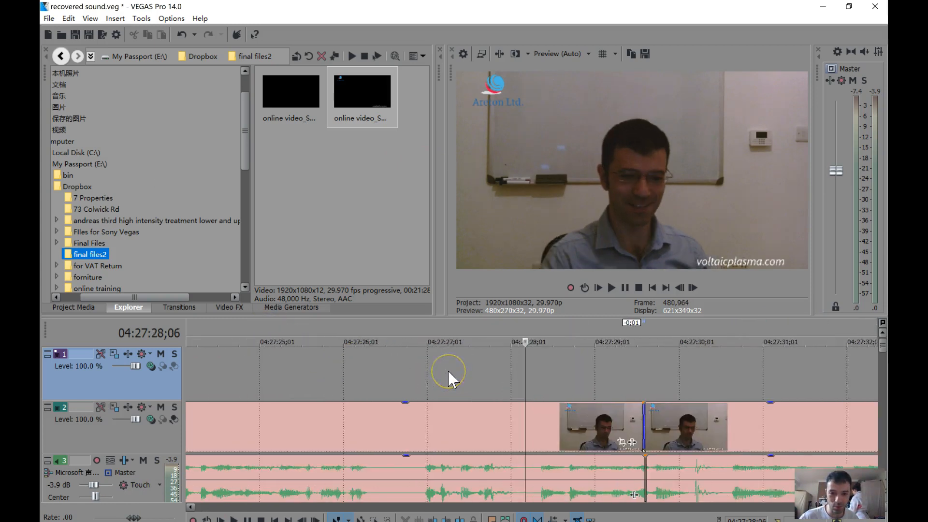
scroll(447, 370, "up", 2)
scroll(447, 369, "down", 3)
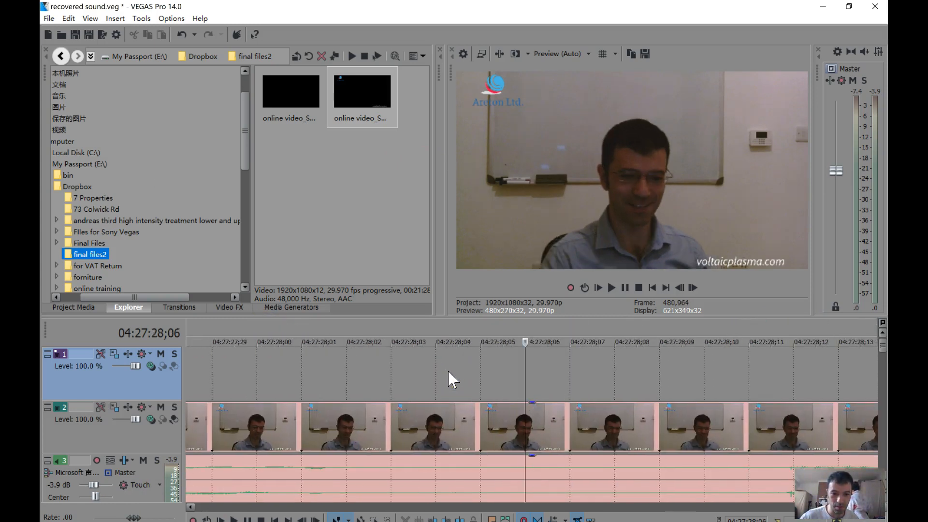
left_click(493, 382)
- Review both halves of the middle section within the whole timeline and check the frames at 04:29:23;25 and 04:28:40;26
scroll(539, 380, "down", 8)
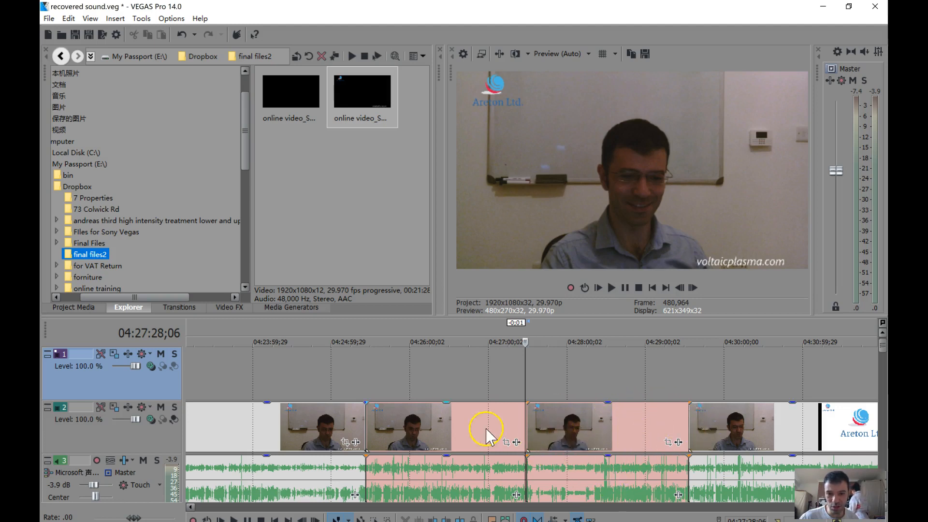
scroll(591, 447, "up", 4)
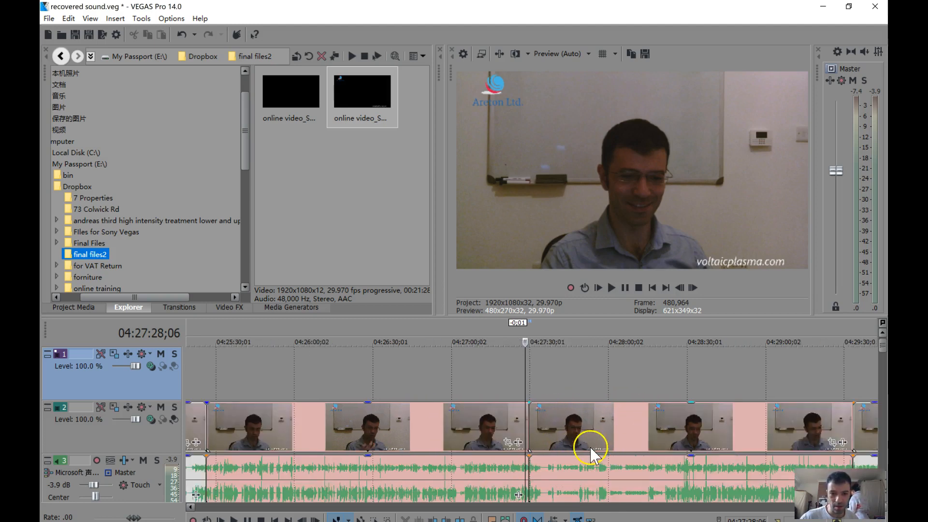
scroll(590, 448, "down", 10)
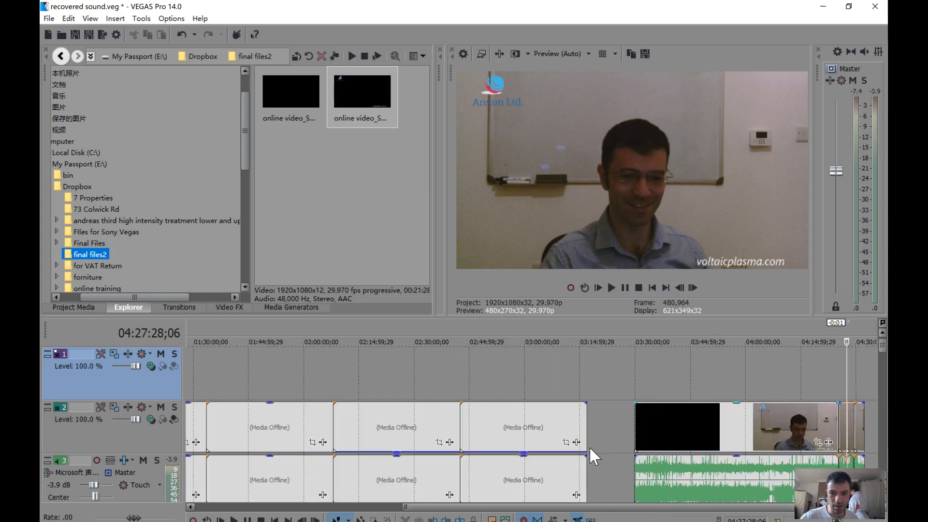
scroll(590, 446, "up", 8)
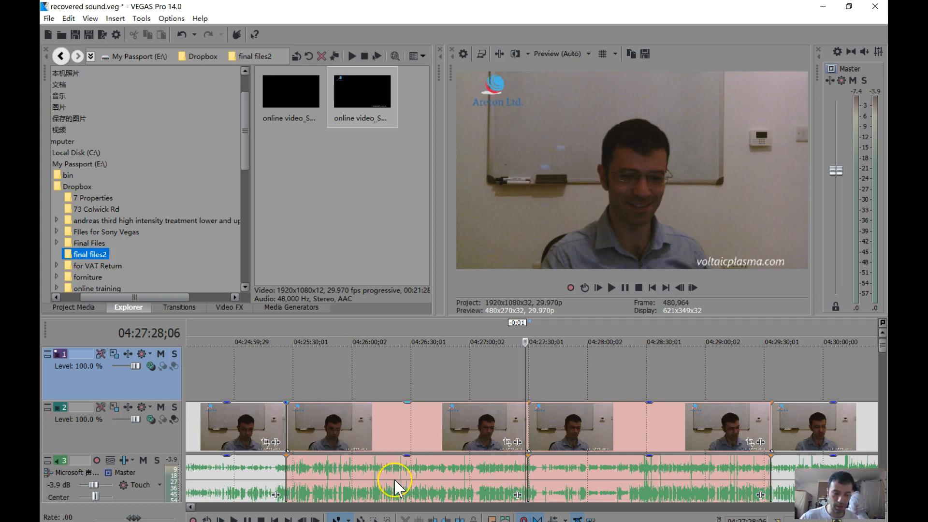
left_click(653, 333)
left_click(741, 332)
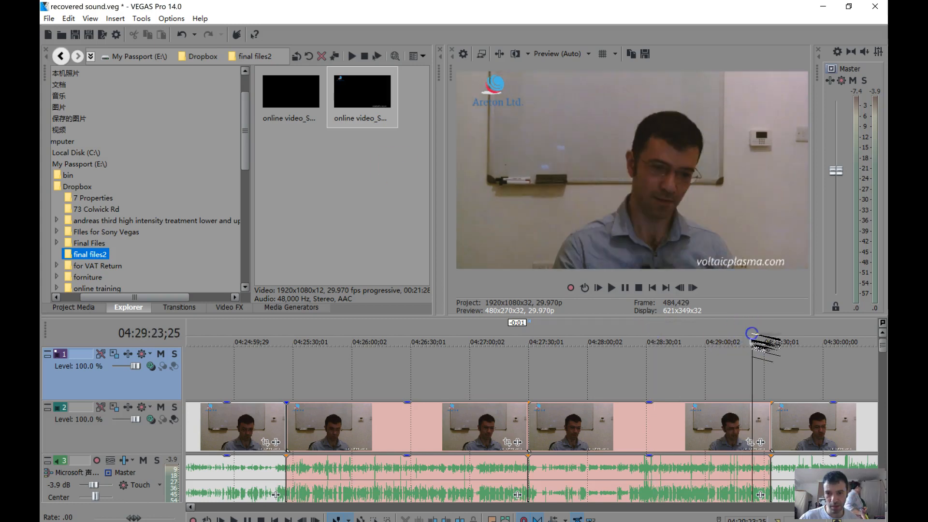
left_click(668, 333)
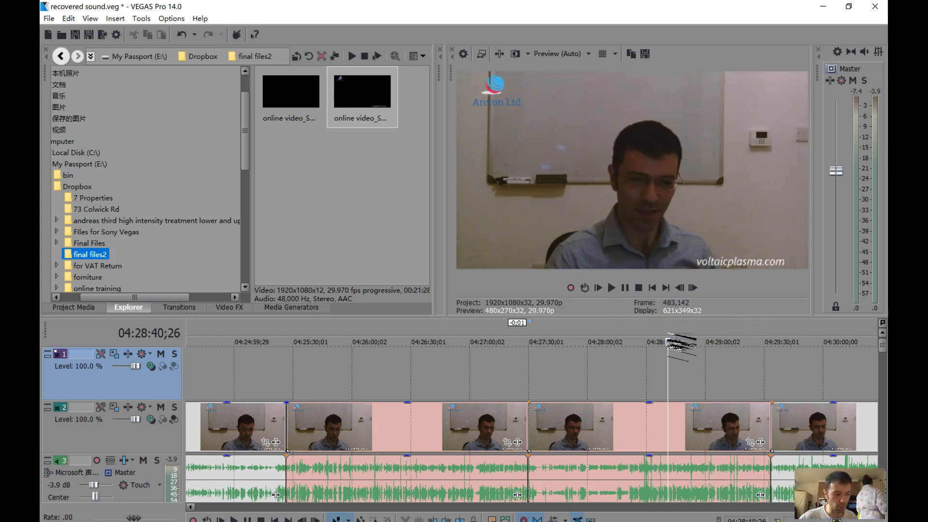